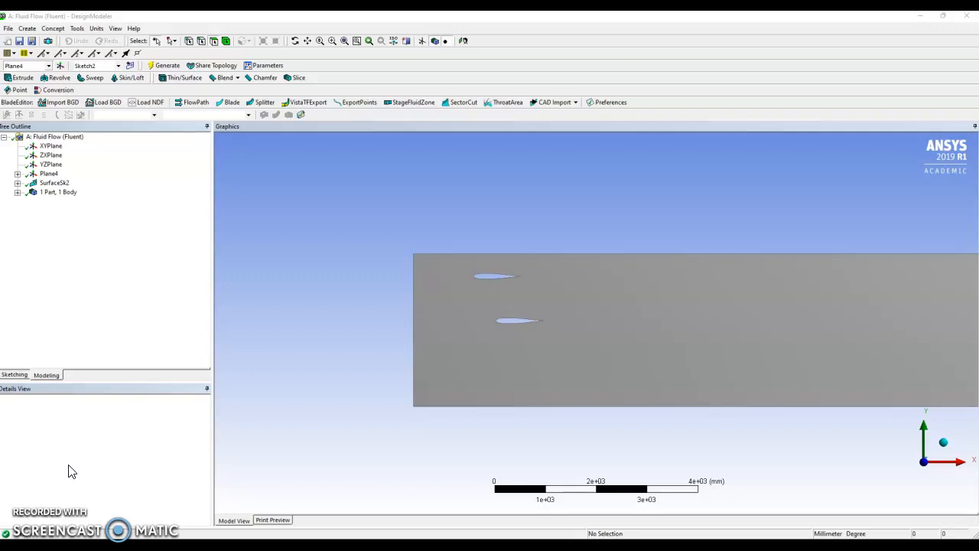
# - Switch to Excel and examine the Clark Z airfoil surface coordinates and their numbered point columns in the clarkz-il spreadsheet
pyautogui.click(225, 307)
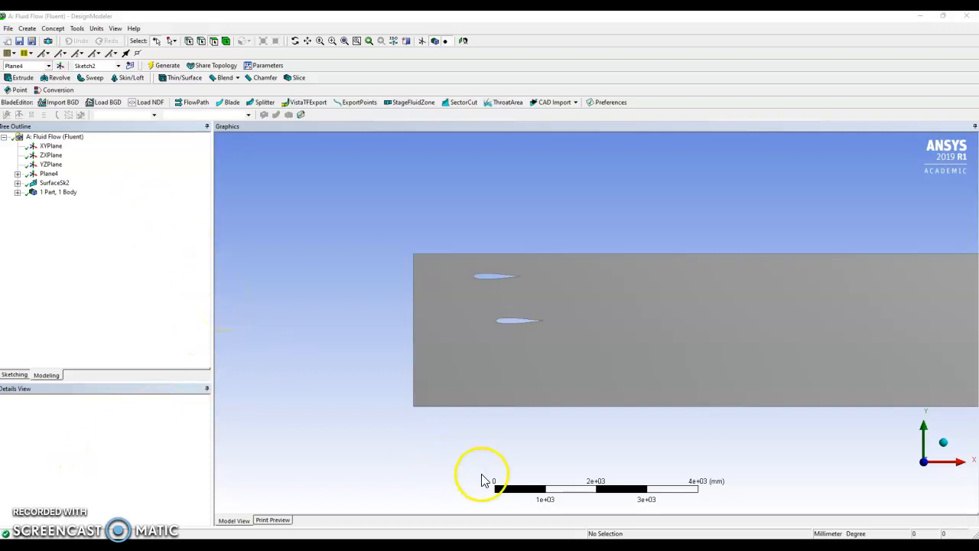
pyautogui.moveTo(612, 548)
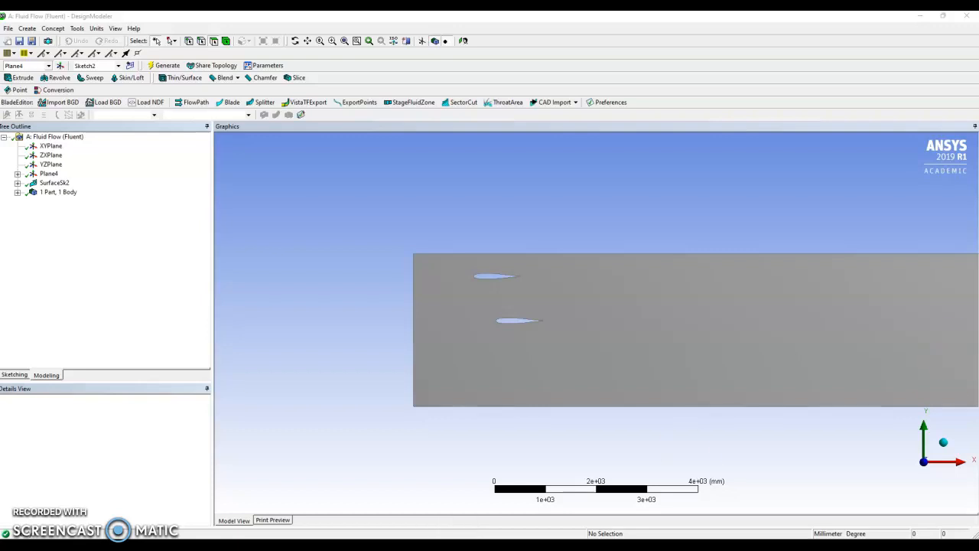
pyautogui.moveTo(978, 459); pyautogui.dragTo(466, 154)
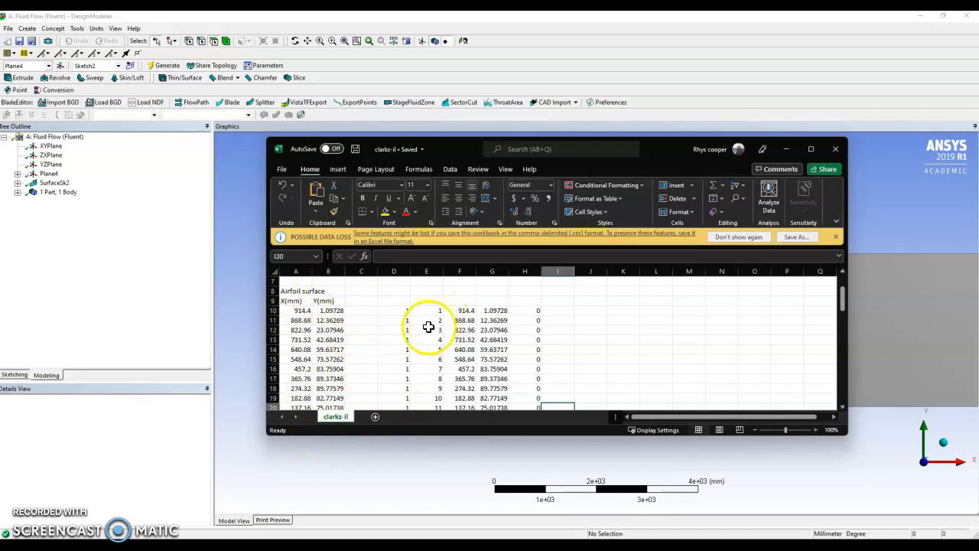
pyautogui.scroll(-10, 428, 322)
pyautogui.scroll(-5, 429, 337)
pyautogui.scroll(4, 434, 321)
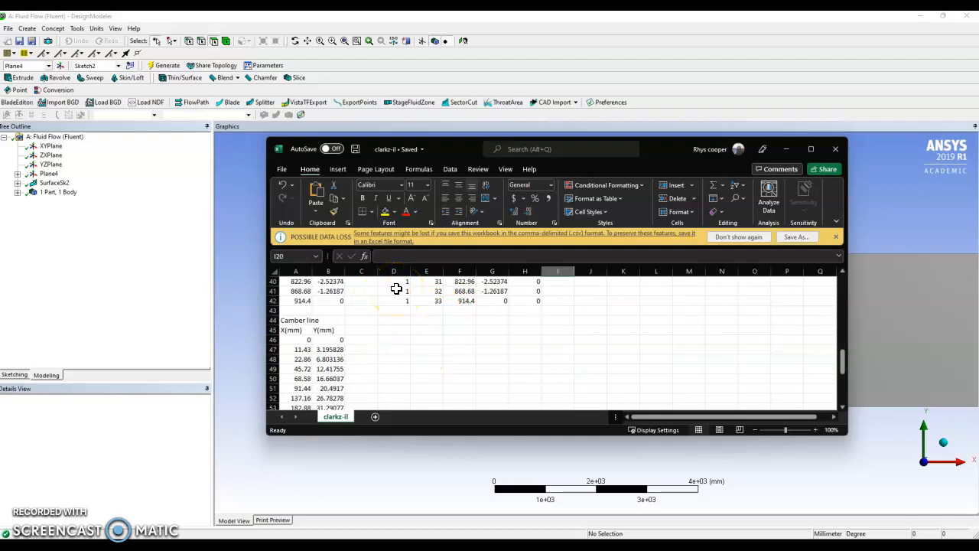
pyautogui.scroll(13, 398, 337)
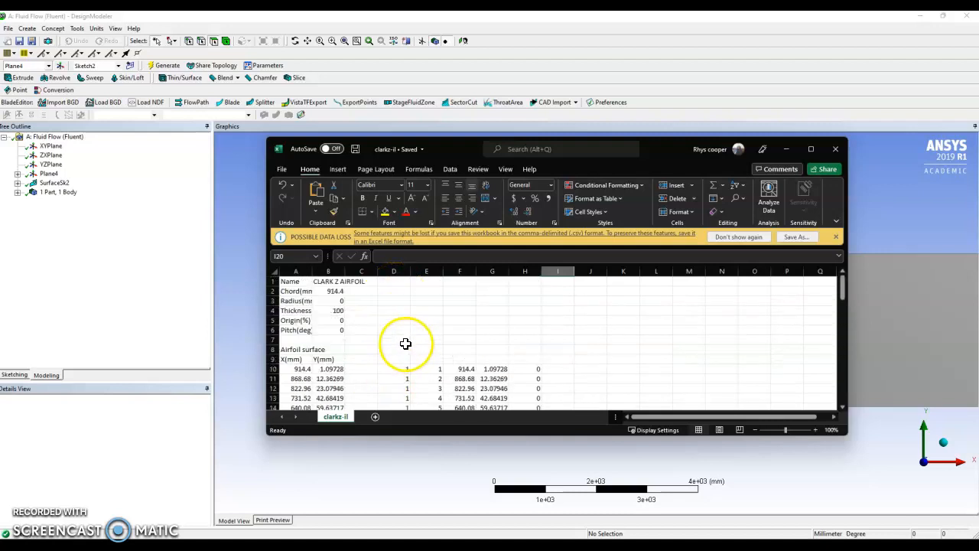
pyautogui.scroll(-2, 412, 341)
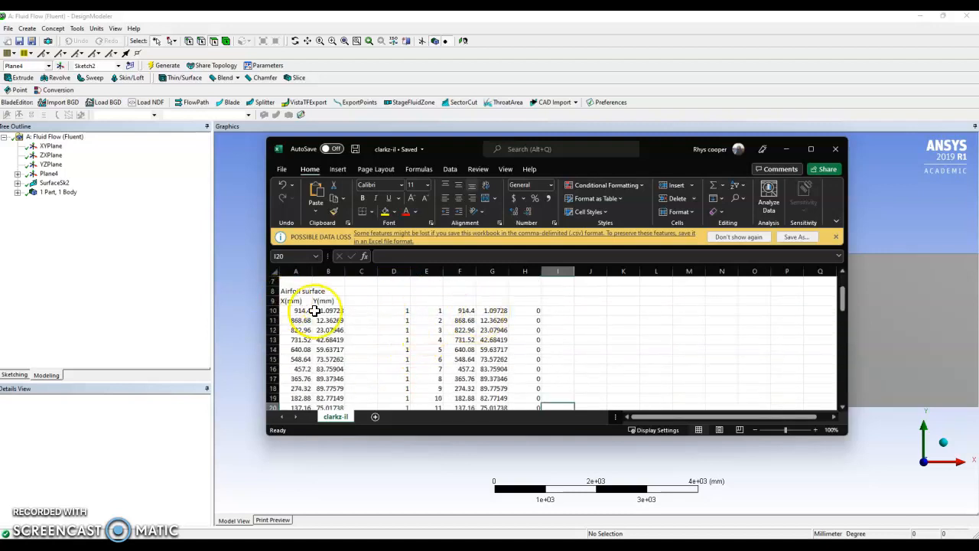
pyautogui.scroll(-7, 459, 306)
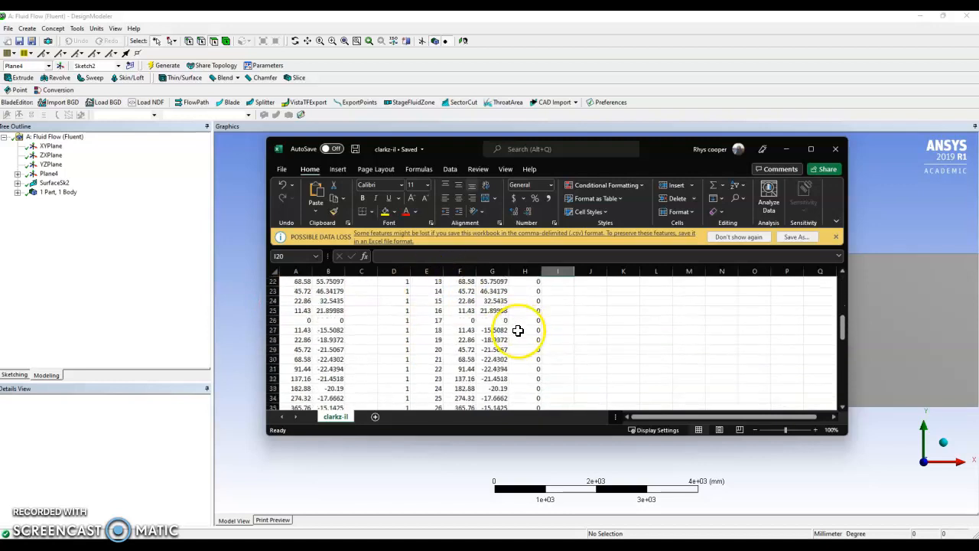
pyautogui.scroll(-1, 468, 328)
pyautogui.scroll(-3, 468, 328)
pyautogui.scroll(10, 470, 345)
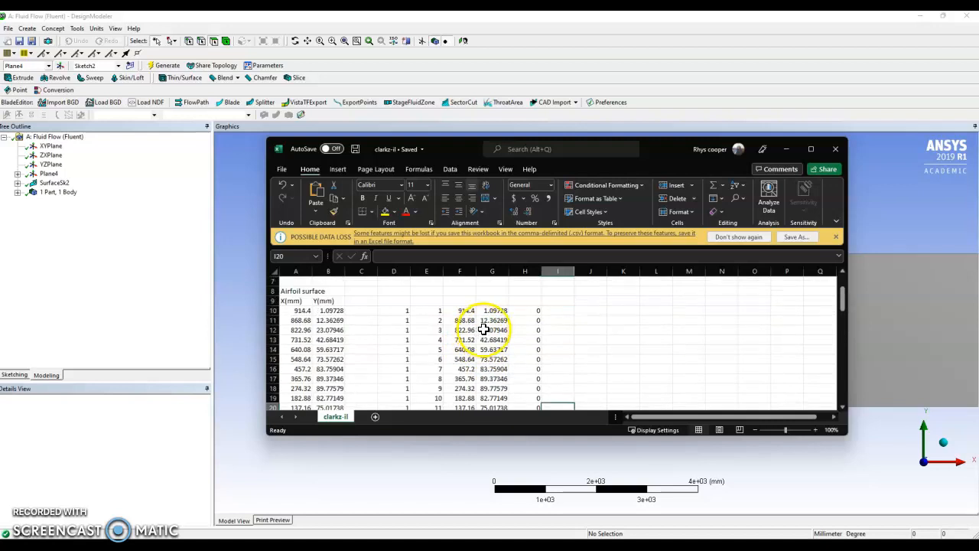
pyautogui.scroll(-12, 527, 311)
pyautogui.scroll(4, 516, 385)
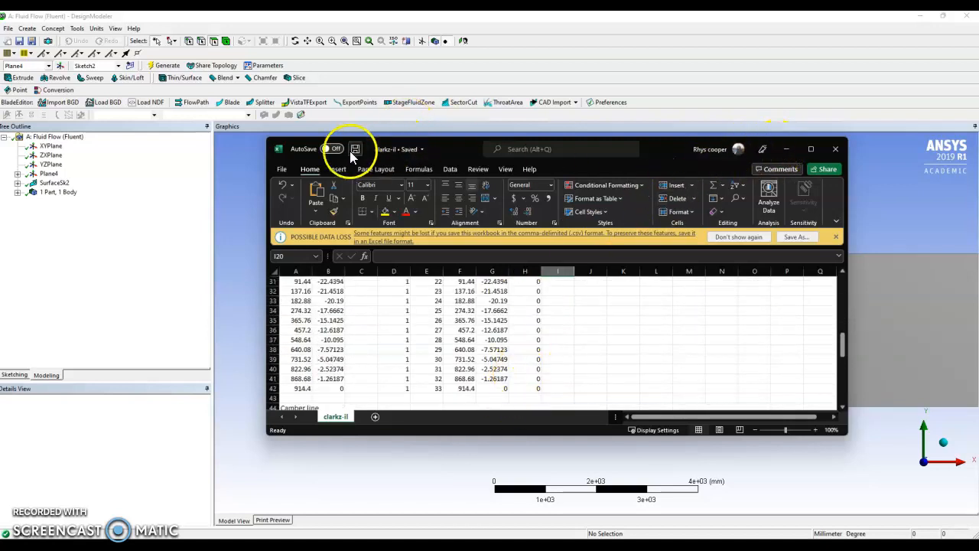
pyautogui.click(787, 149)
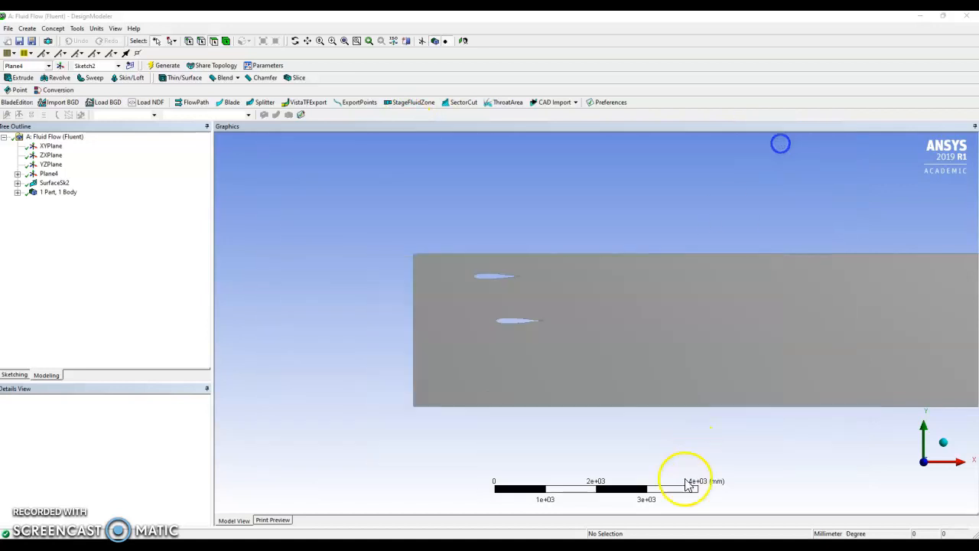
# - Switch to Notepad and review the clarck z text file containing the airfoil's numbered point coordinates
pyautogui.click(595, 548)
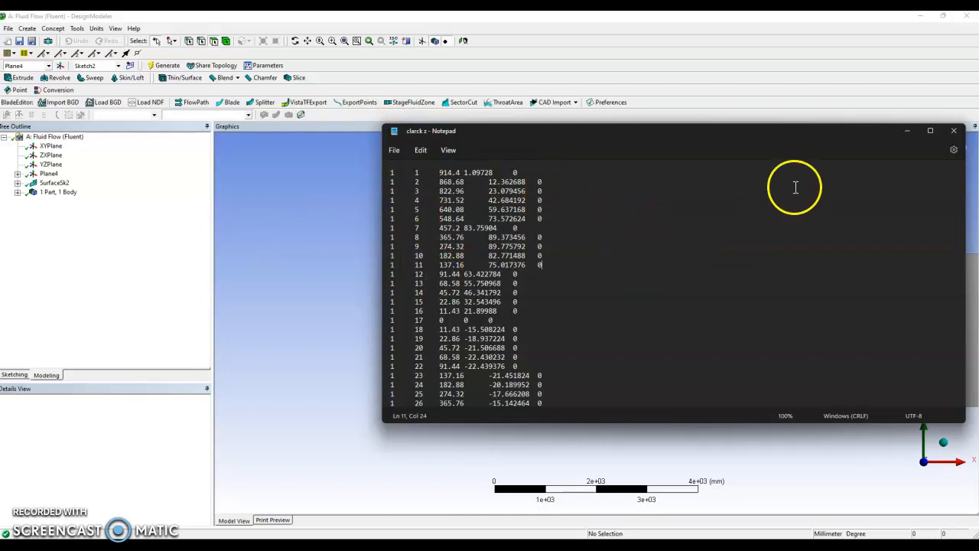
pyautogui.click(908, 141)
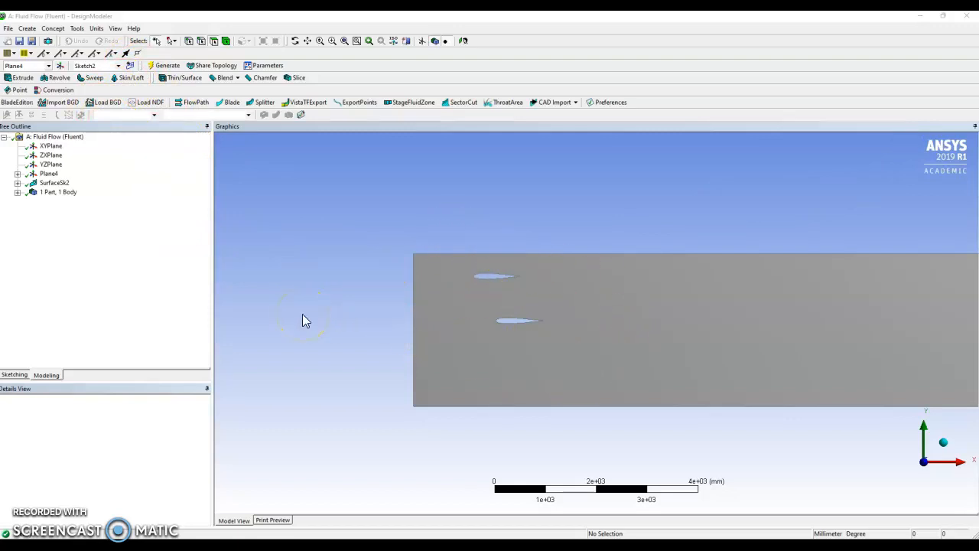
pyautogui.click(52, 28)
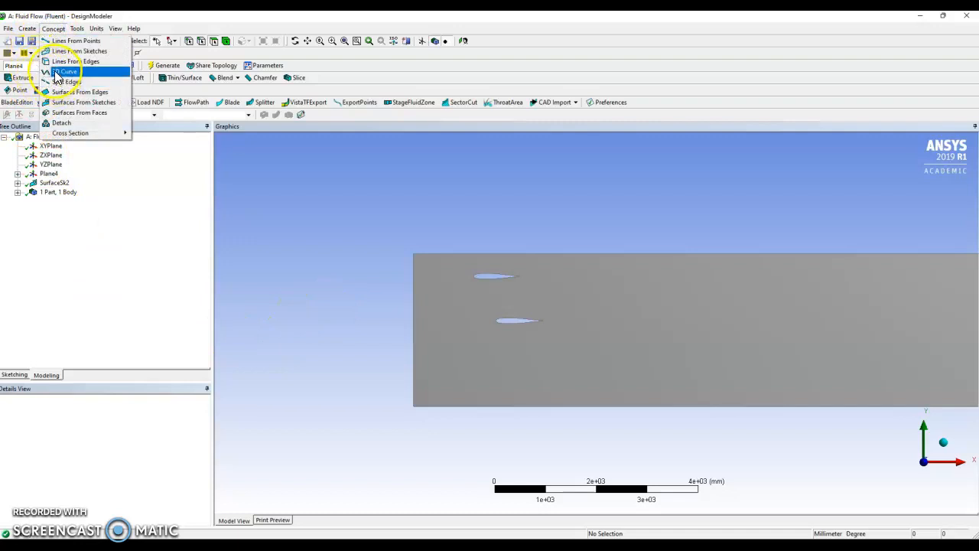
pyautogui.click(322, 322)
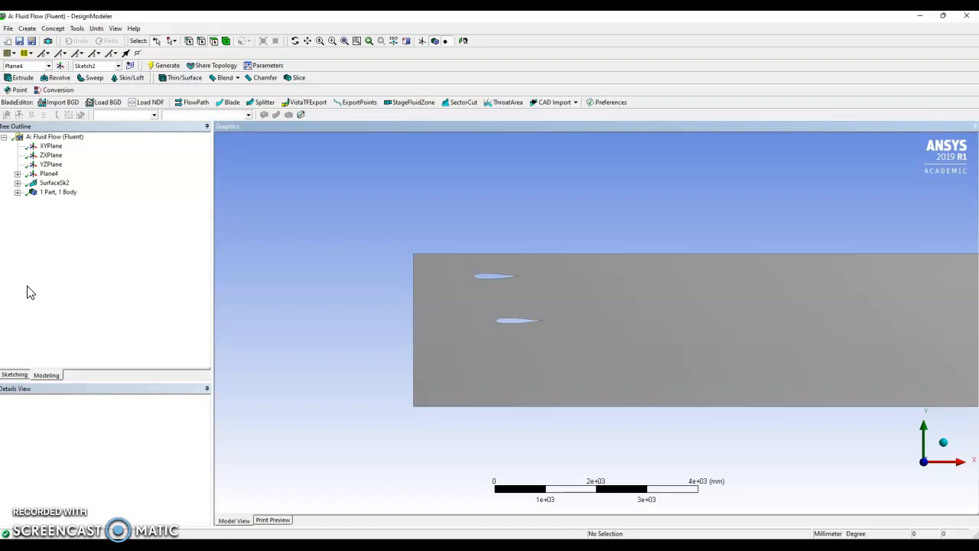
pyautogui.scroll(5, 537, 317)
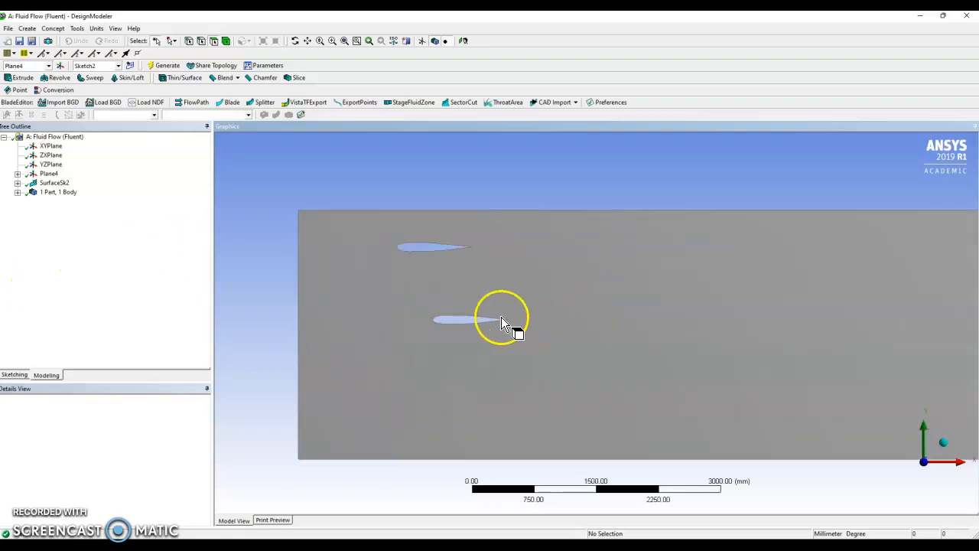
pyautogui.scroll(5, 504, 317)
pyautogui.moveTo(377, 284); pyautogui.dragTo(559, 288)
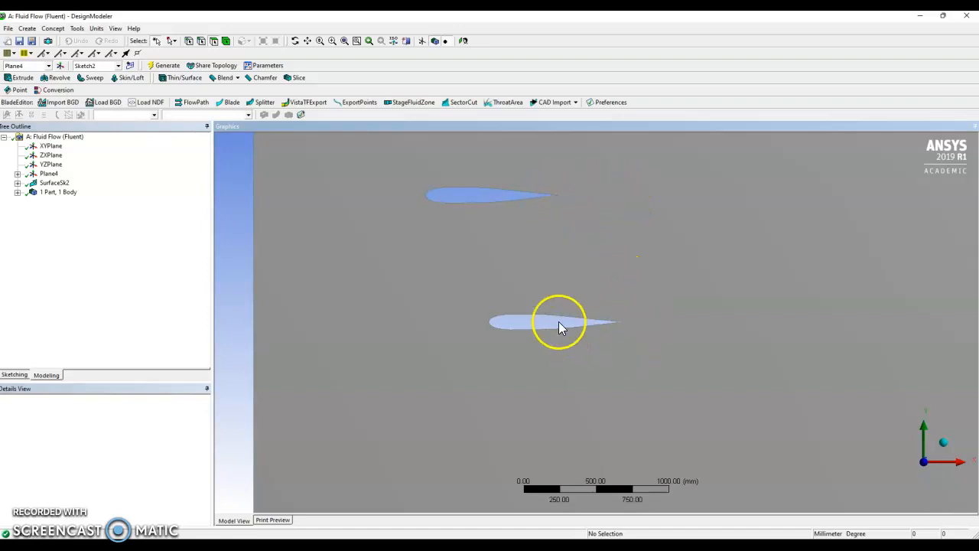
# - Enter sketching mode for Sketch2 and show the tools for modifying sketch geometry
pyautogui.click(12, 375)
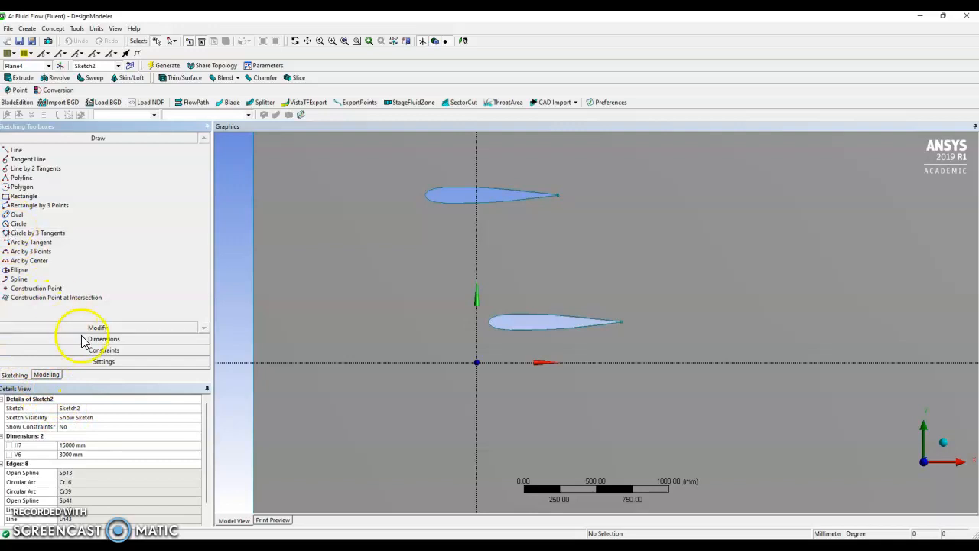
pyautogui.click(82, 339)
pyautogui.click(98, 149)
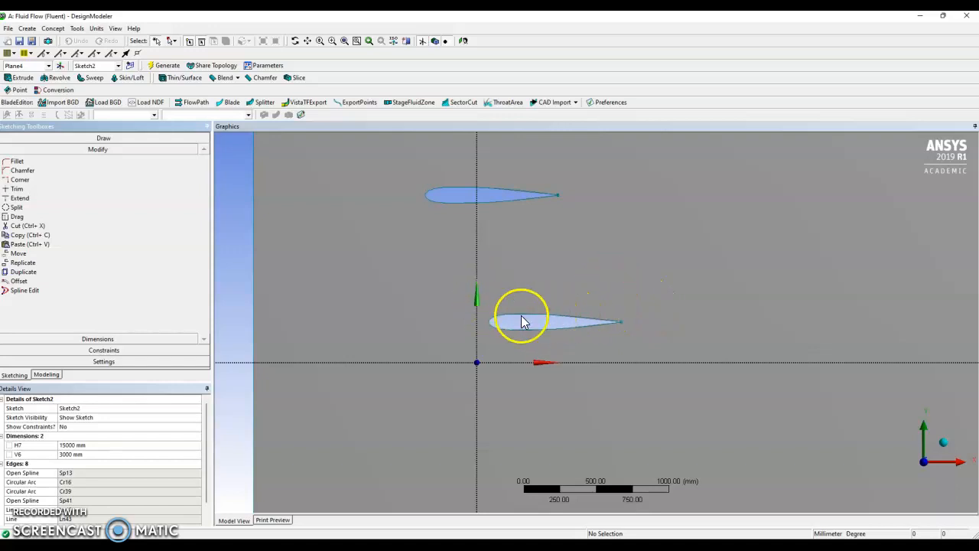
# - Examine the lower airfoil's trailing edge closely, including where its upper and lower curves meet
pyautogui.scroll(6, 619, 347)
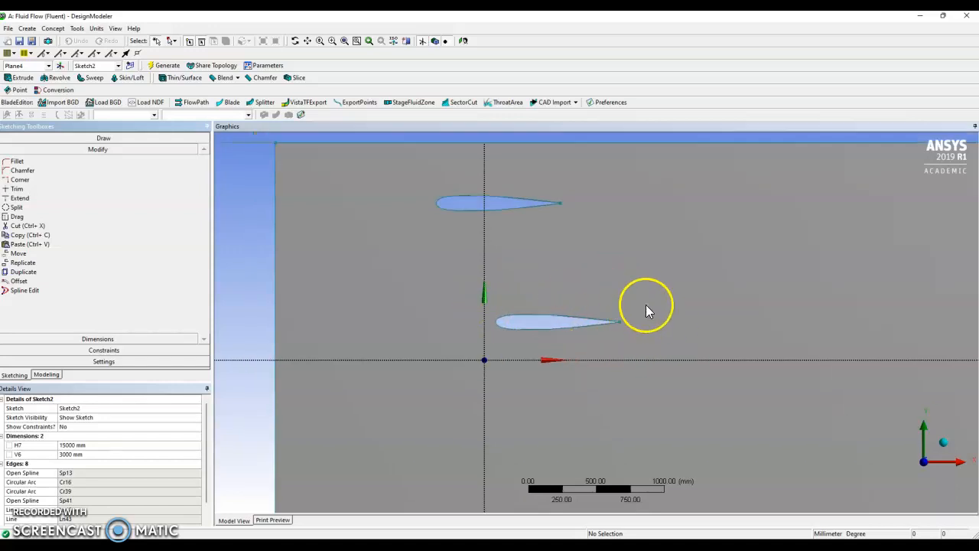
pyautogui.scroll(9, 702, 315)
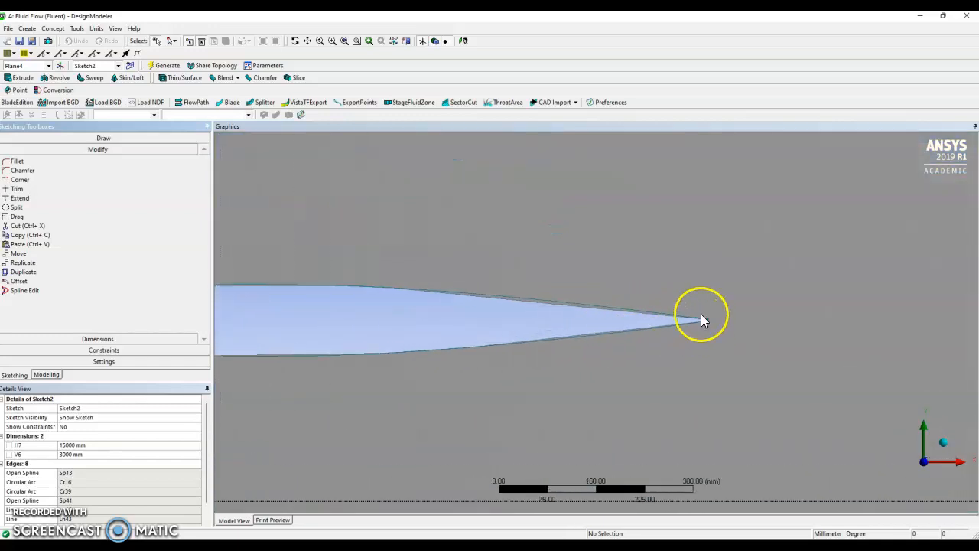
pyautogui.keyDown('ctrl'); pyautogui.moveTo(935, 269); pyautogui.dragTo(488, 269, button='middle'); pyautogui.keyUp('ctrl')
pyautogui.scroll(6, 508, 295)
pyautogui.scroll(-5, 520, 306)
pyautogui.scroll(-10, 506, 257)
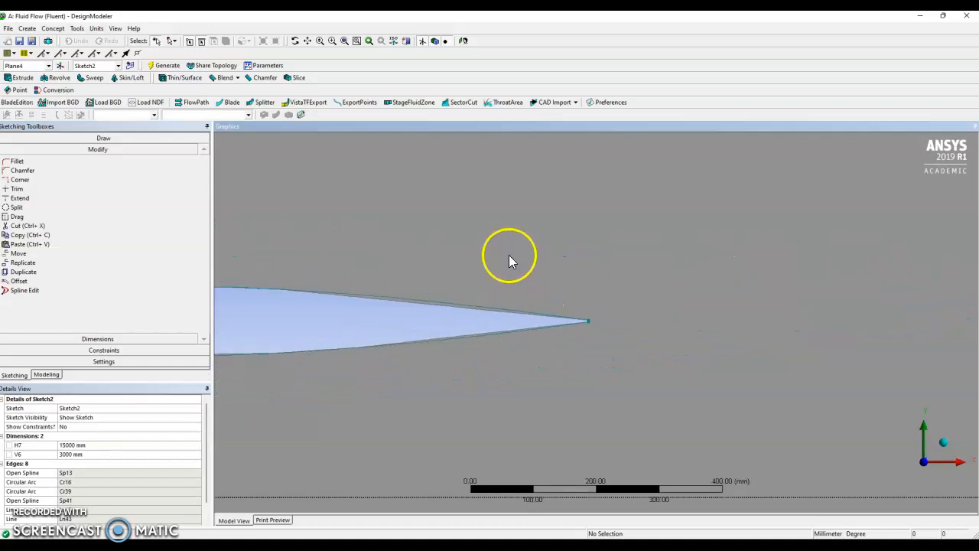
pyautogui.scroll(1, 500, 260)
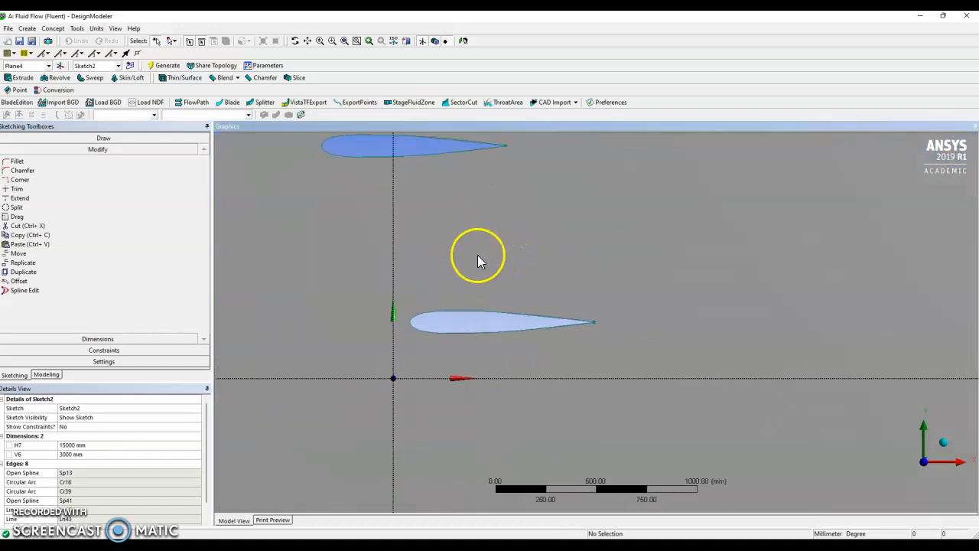
pyautogui.keyDown('ctrl'); pyautogui.moveTo(476, 257); pyautogui.dragTo(589, 342, button='middle'); pyautogui.keyUp('ctrl')
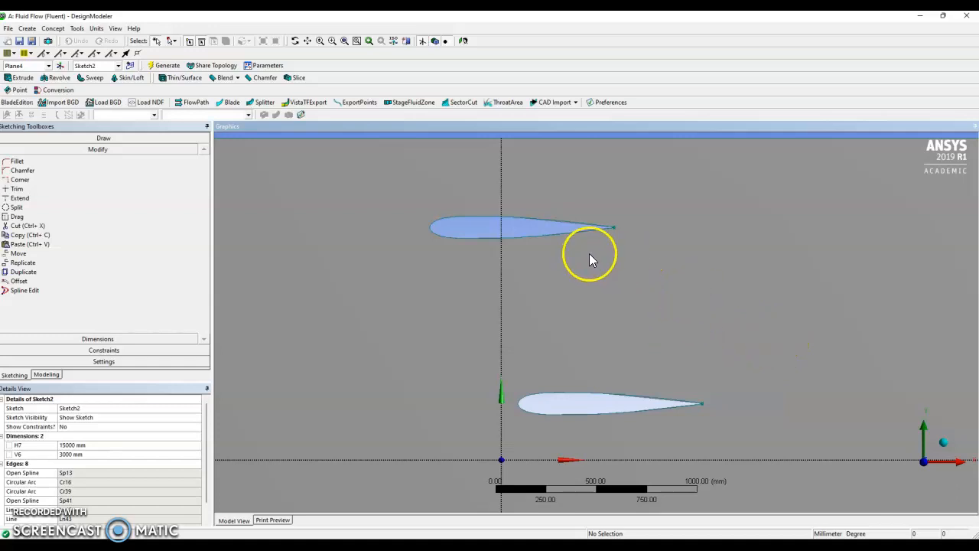
# - Examine the placement of both airfoils within the dimensioned rectangular flow domain of Sketch2
pyautogui.scroll(-1, 501, 227)
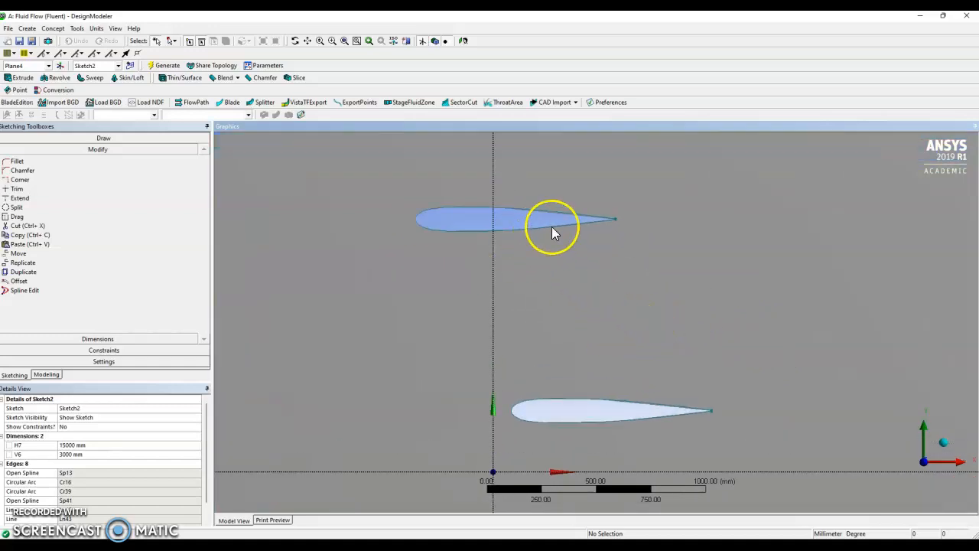
pyautogui.scroll(-2, 676, 436)
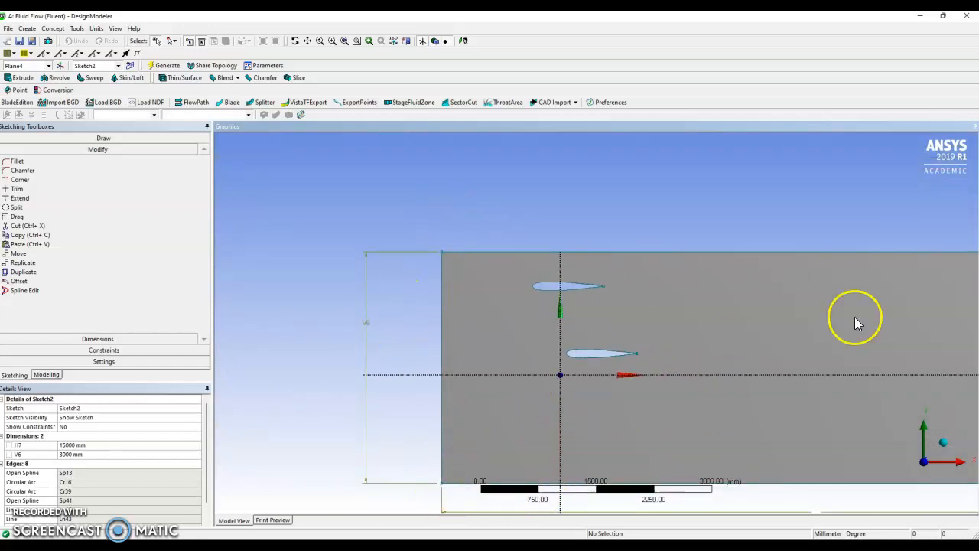
pyautogui.scroll(-3, 854, 322)
pyautogui.scroll(1, 753, 383)
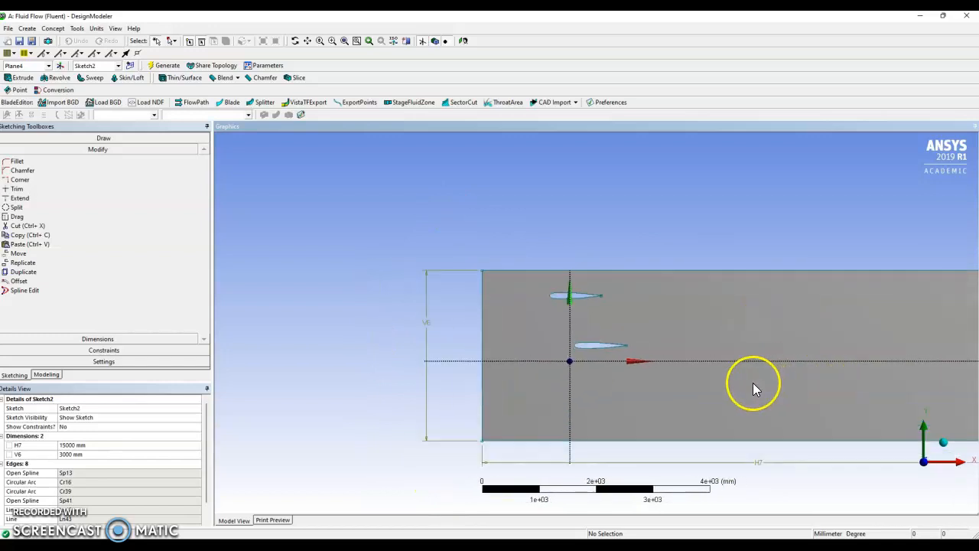
pyautogui.scroll(2, 753, 382)
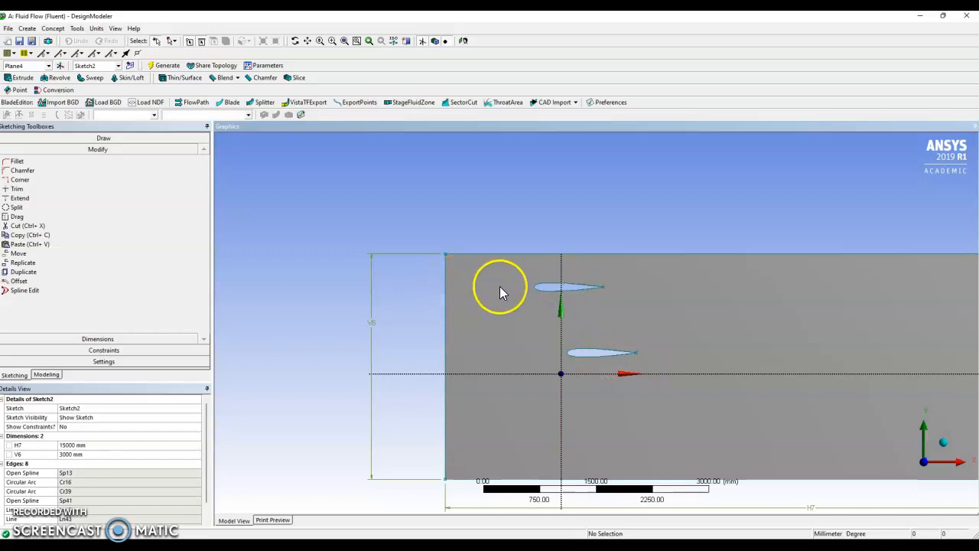
pyautogui.scroll(2, 596, 280)
pyautogui.scroll(4, 612, 282)
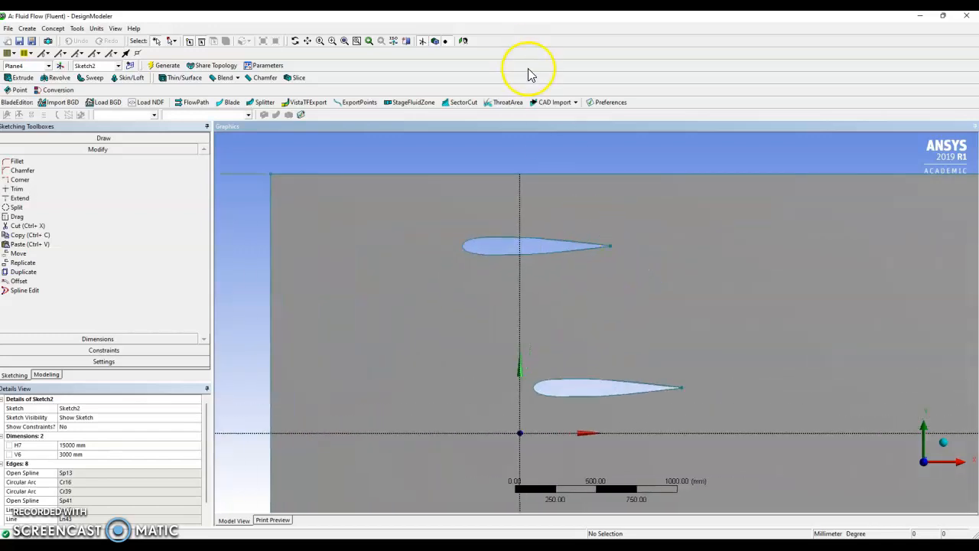
pyautogui.scroll(-3, 597, 260)
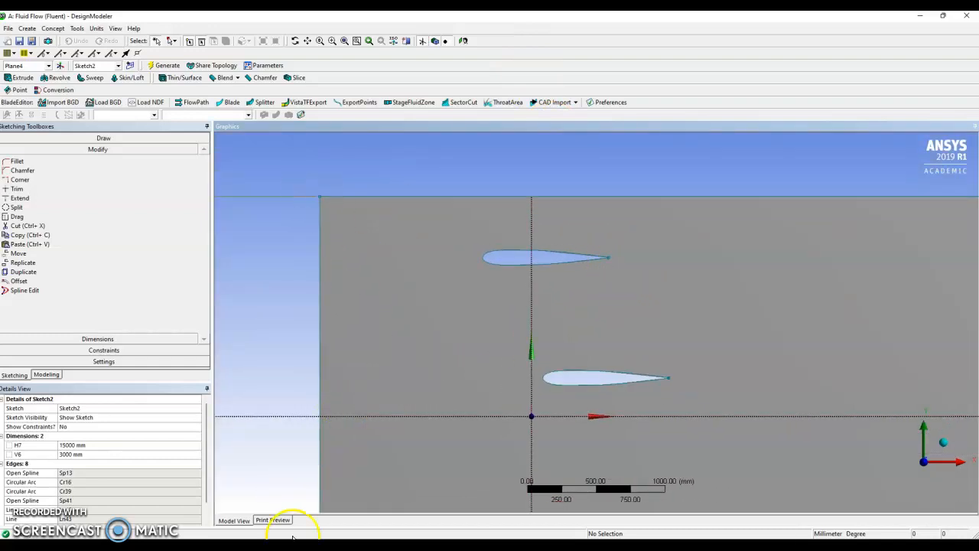
pyautogui.scroll(-8, 949, 306)
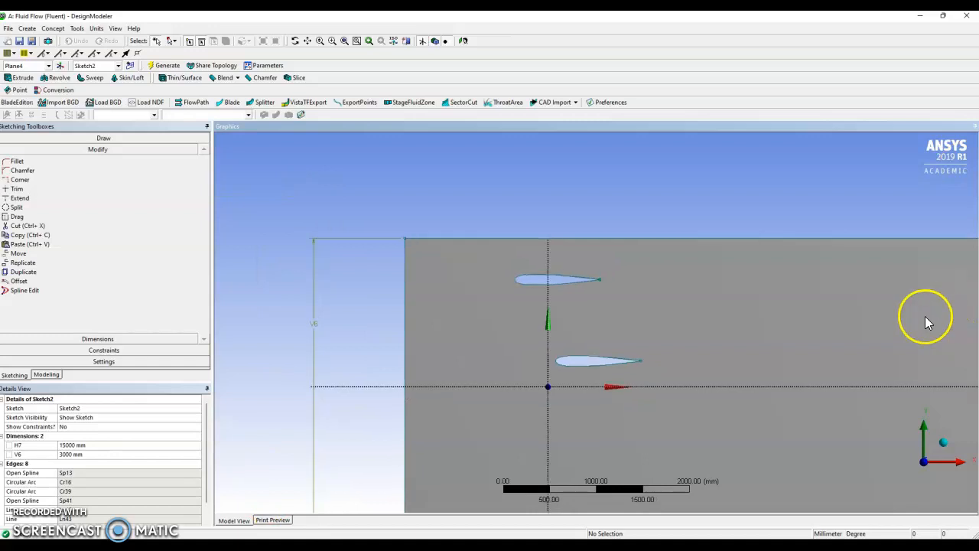
pyautogui.scroll(-1, 772, 309)
pyautogui.moveTo(757, 317)
pyautogui.keyDown('ctrl'); pyautogui.mouseDown(button='middle')
pyautogui.moveTo(717, 321)
pyautogui.moveTo(818, 316)
pyautogui.mouseUp(button='middle'); pyautogui.keyUp('ctrl')
pyautogui.scroll(4, 322, 349)
pyautogui.scroll(5, 322, 349)
pyautogui.moveTo(329, 324)
pyautogui.keyDown('ctrl'); pyautogui.mouseDown(button='middle')
pyautogui.moveTo(616, 343)
pyautogui.moveTo(749, 338)
pyautogui.mouseUp(button='middle'); pyautogui.keyUp('ctrl')
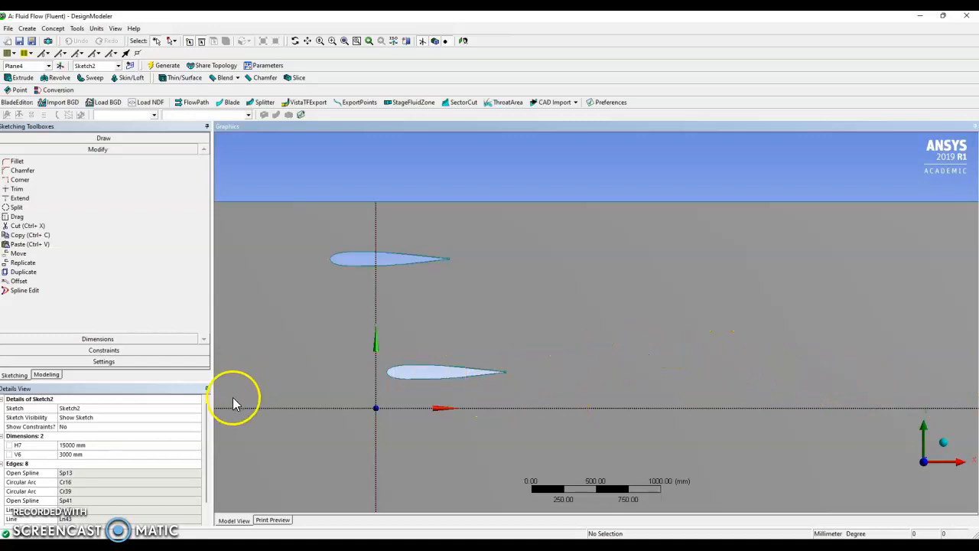
# - Return to modeling mode and review the concept commands and the flow domain's surface face
pyautogui.click(47, 374)
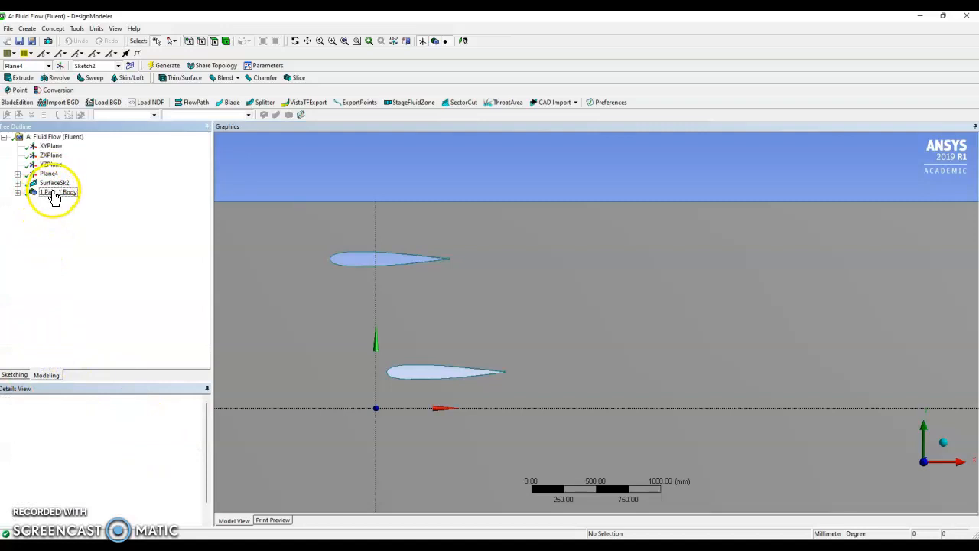
pyautogui.click(59, 31)
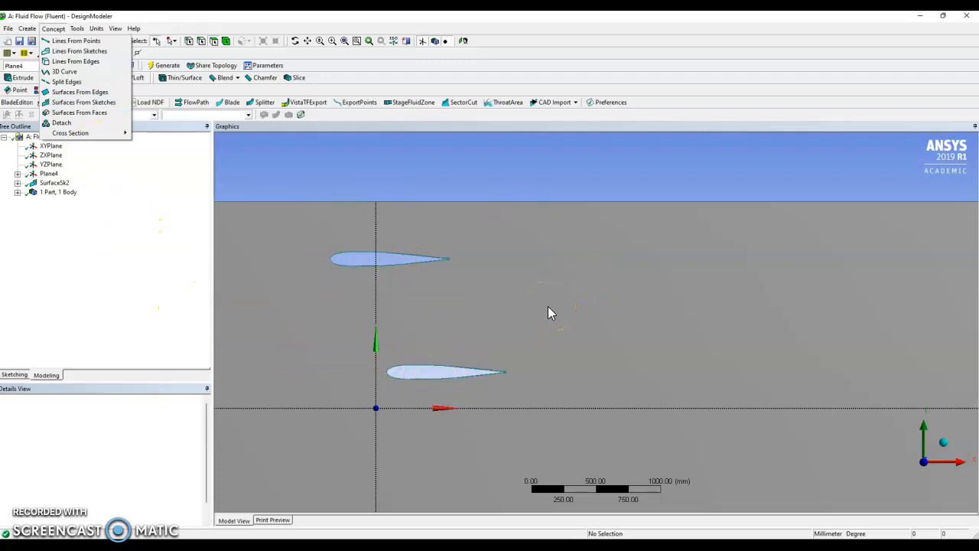
pyautogui.click(505, 312)
pyautogui.click(422, 214)
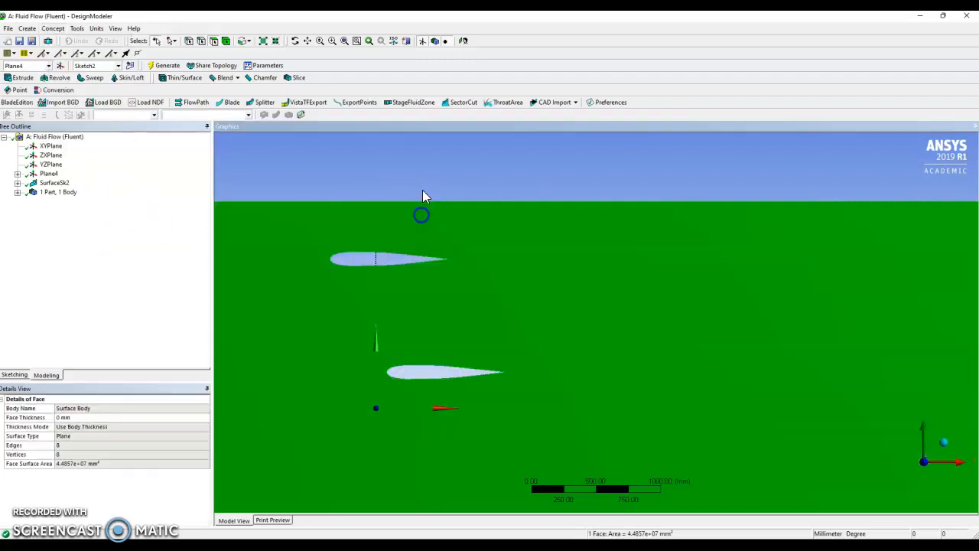
pyautogui.click(421, 183)
pyautogui.scroll(-3, 437, 274)
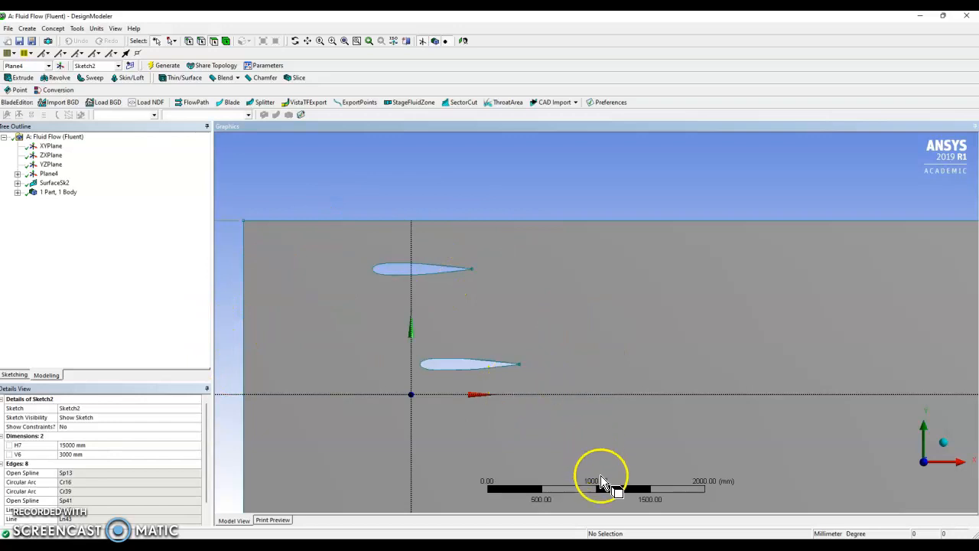
# - Switch to the Meshing window and display the fluid domain's mesh with its Refinement and Edge Sizing controls
pyautogui.moveTo(659, 534)
pyautogui.click(667, 511)
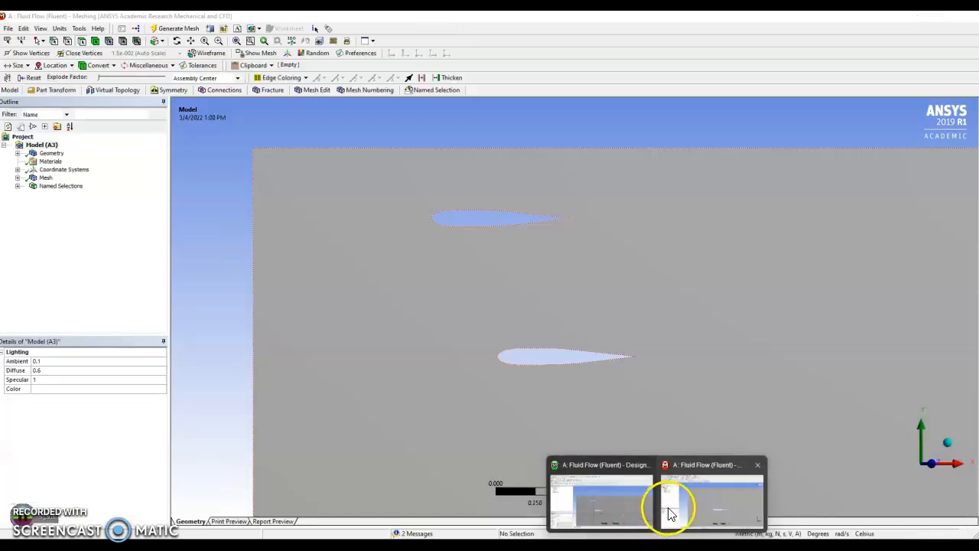
pyautogui.click(312, 299)
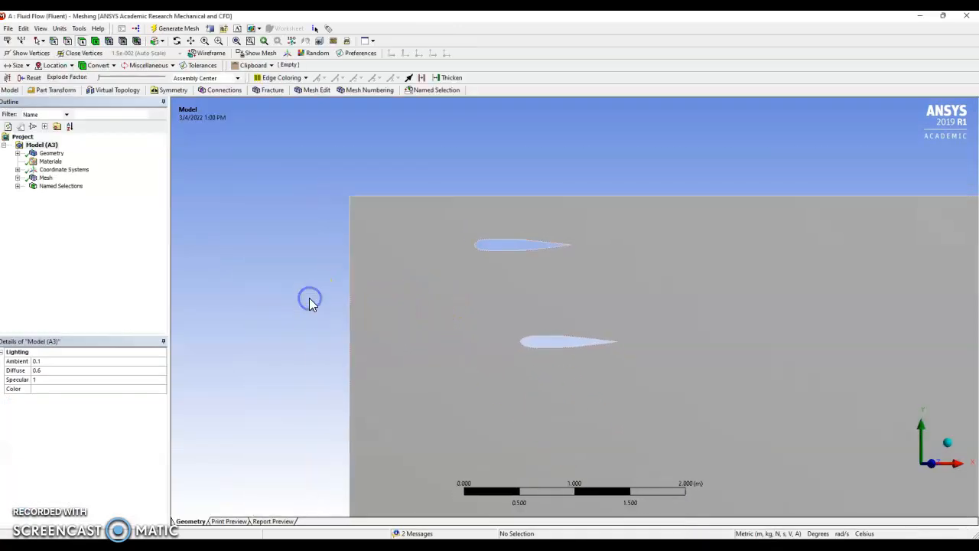
pyautogui.scroll(-2, 486, 342)
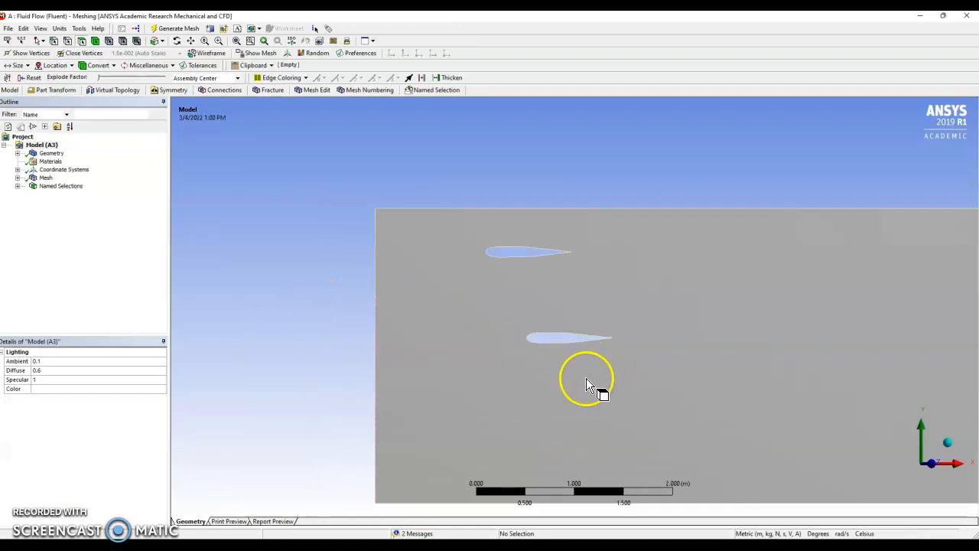
pyautogui.scroll(-1, 600, 380)
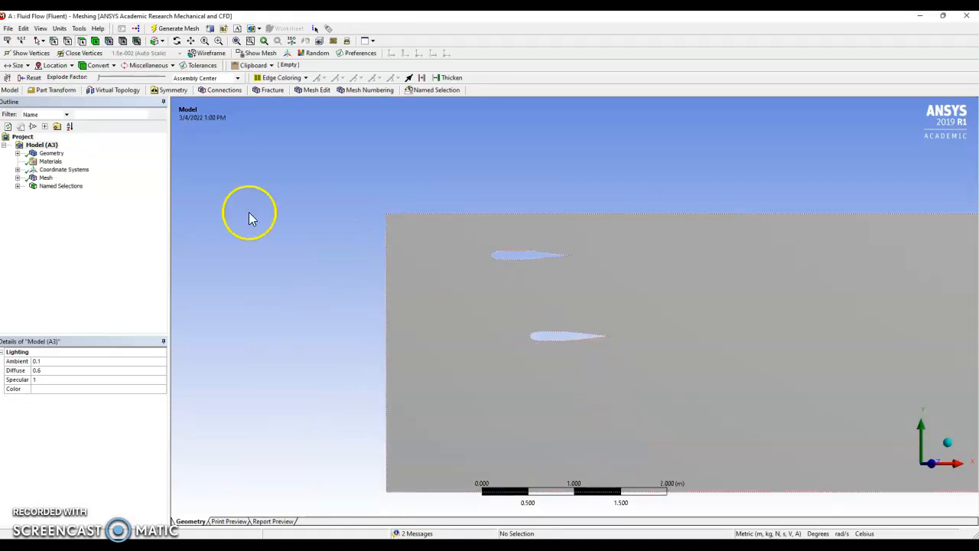
pyautogui.click(46, 178)
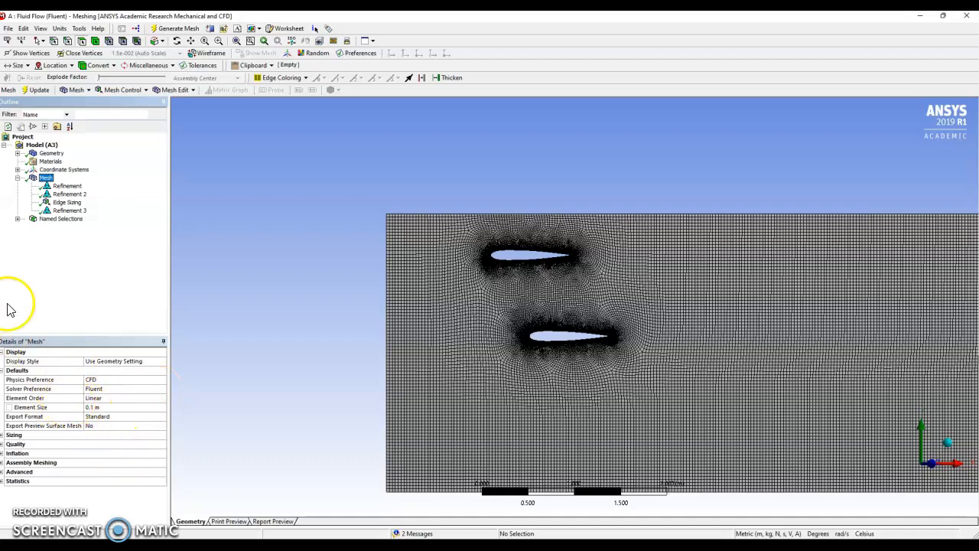
# - Examine the mesh around both airfoils and review the commands available for the Mesh object
pyautogui.scroll(2, 566, 286)
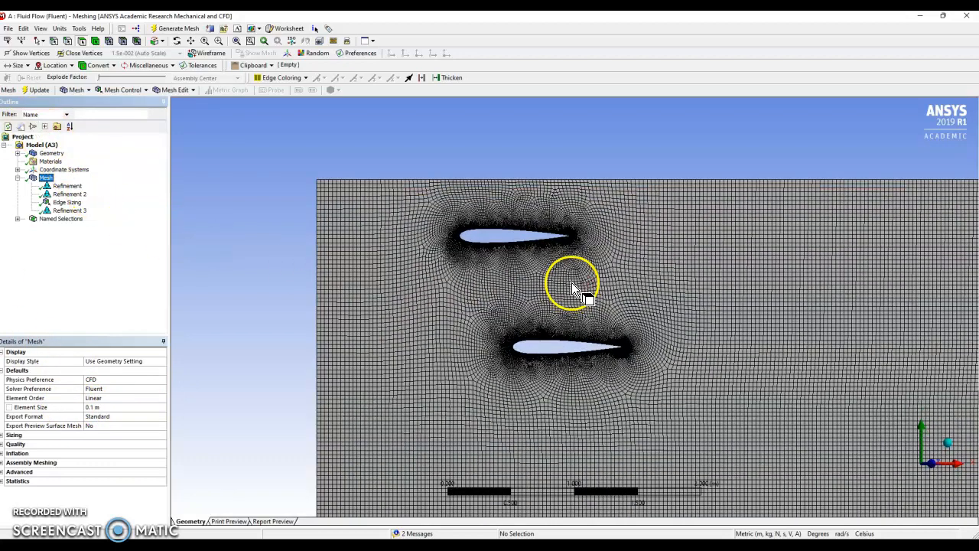
pyautogui.scroll(2, 572, 282)
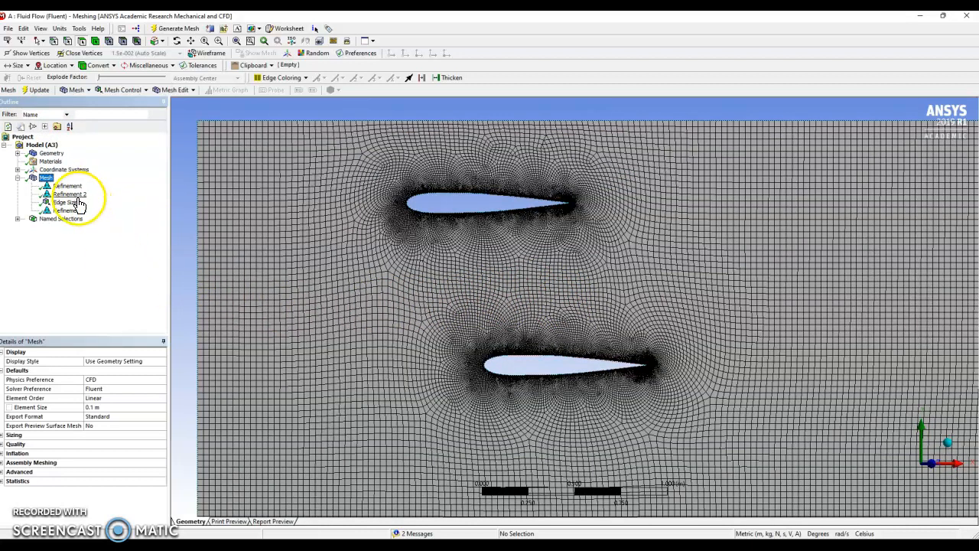
pyautogui.rightClick(46, 178)
pyautogui.moveTo(65, 189)
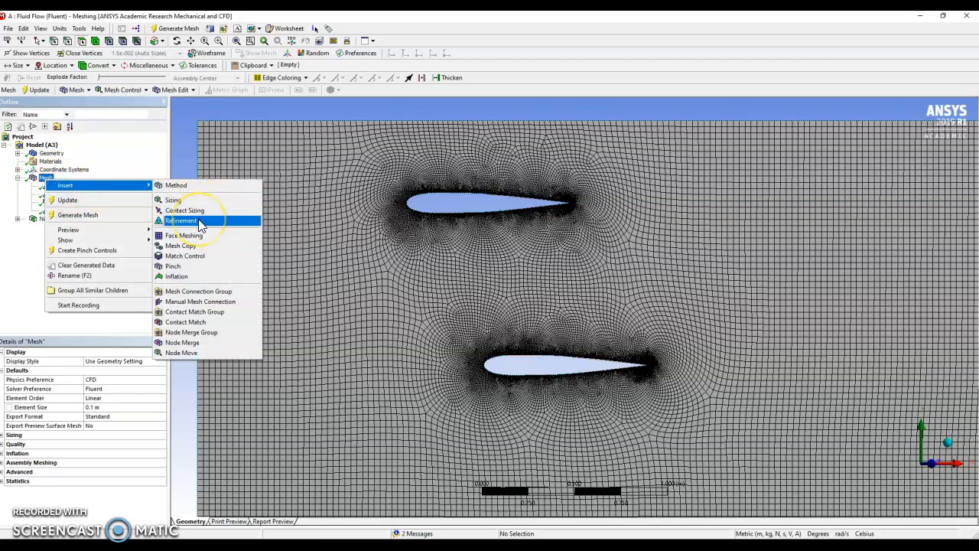
pyautogui.click(30, 279)
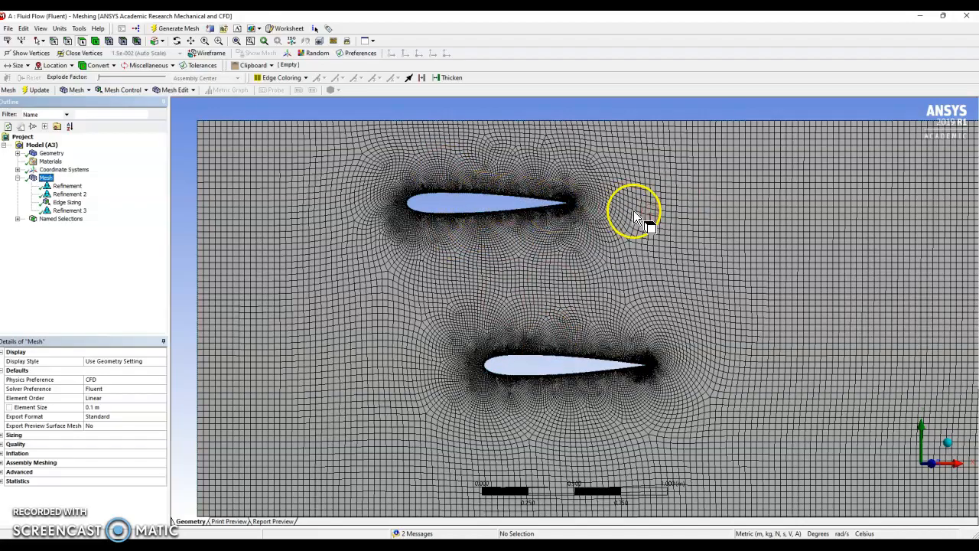
# - Examine the mesh along one airfoil's surface closely, including the refined cells around its rounded trailing edge
pyautogui.scroll(2, 651, 377)
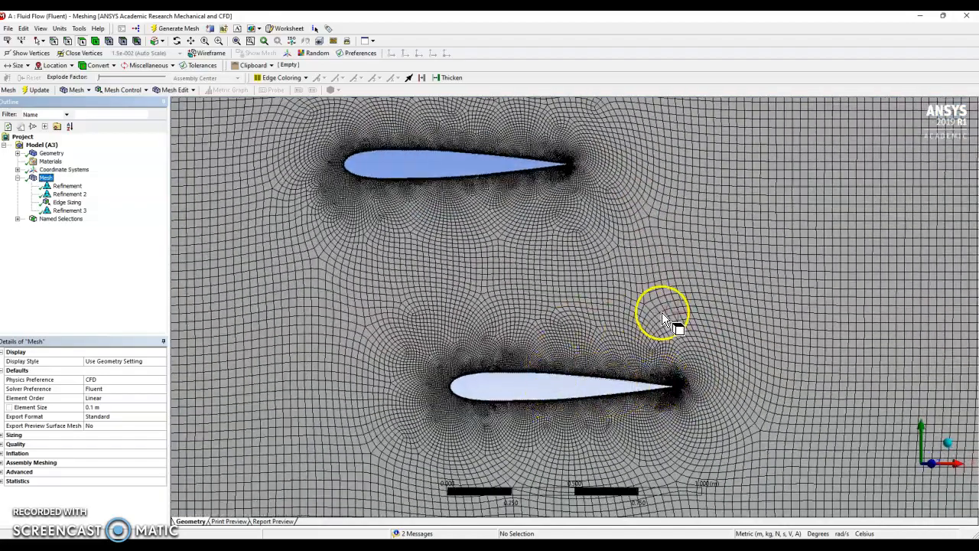
pyautogui.scroll(3, 604, 260)
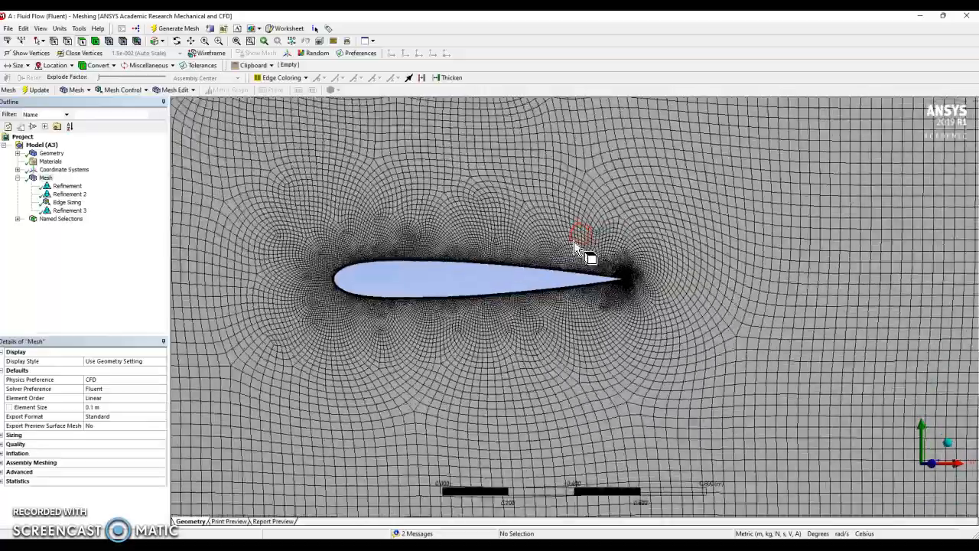
pyautogui.scroll(3, 563, 158)
pyautogui.scroll(3, 328, 258)
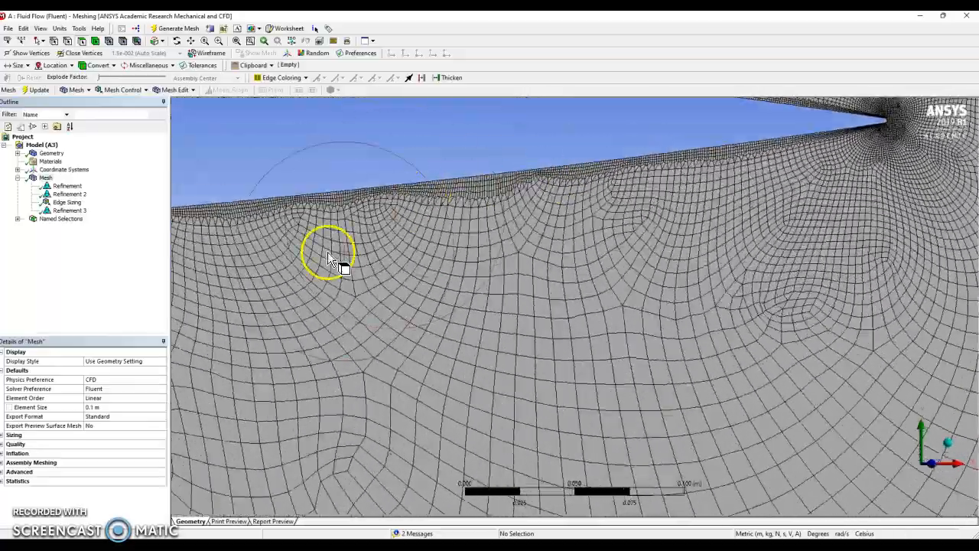
pyautogui.keyDown('ctrl'); pyautogui.moveTo(366, 264); pyautogui.dragTo(770, 402, button='middle'); pyautogui.keyUp('ctrl')
pyautogui.keyDown('ctrl'); pyautogui.moveTo(880, 331); pyautogui.dragTo(319, 341, button='middle'); pyautogui.keyUp('ctrl')
pyautogui.scroll(2, 490, 290)
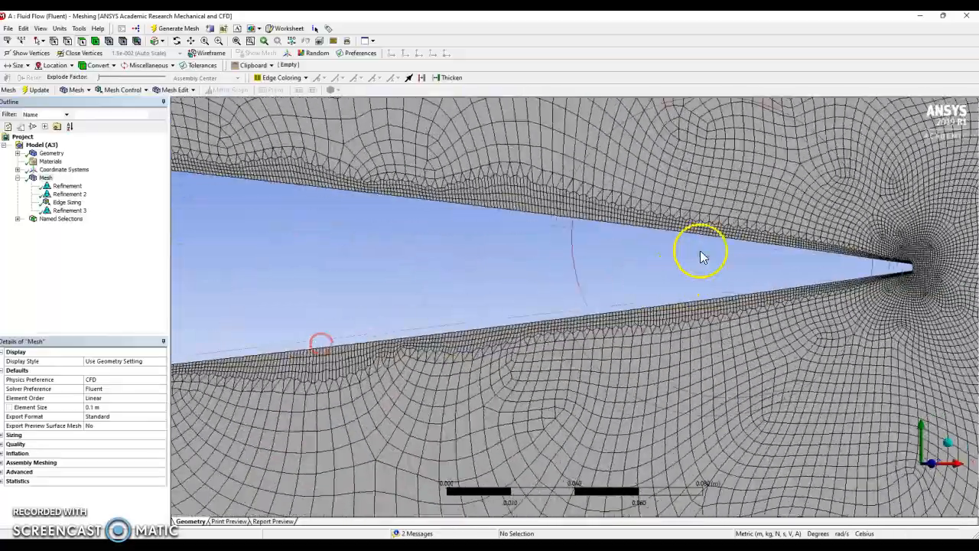
pyautogui.keyDown('ctrl'); pyautogui.moveTo(705, 296); pyautogui.dragTo(479, 335, button='middle'); pyautogui.keyUp('ctrl')
pyautogui.scroll(2, 657, 287)
pyautogui.scroll(2, 749, 288)
pyautogui.keyDown('ctrl'); pyautogui.moveTo(751, 293); pyautogui.dragTo(544, 314, button='middle'); pyautogui.keyUp('ctrl')
pyautogui.scroll(7, 619, 332)
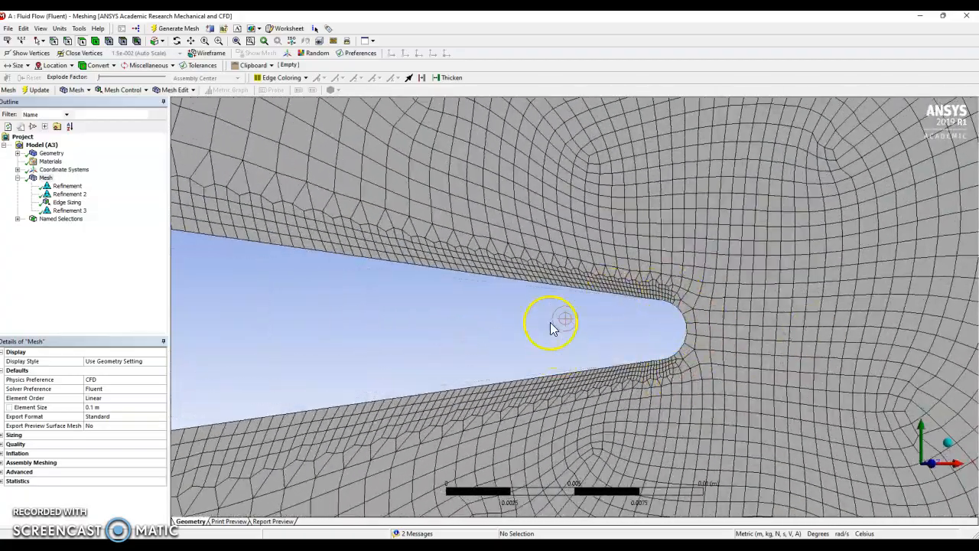
# - Return to an overall look at the refined mesh around both airfoils
pyautogui.scroll(-6, 551, 325)
pyautogui.scroll(-10, 535, 324)
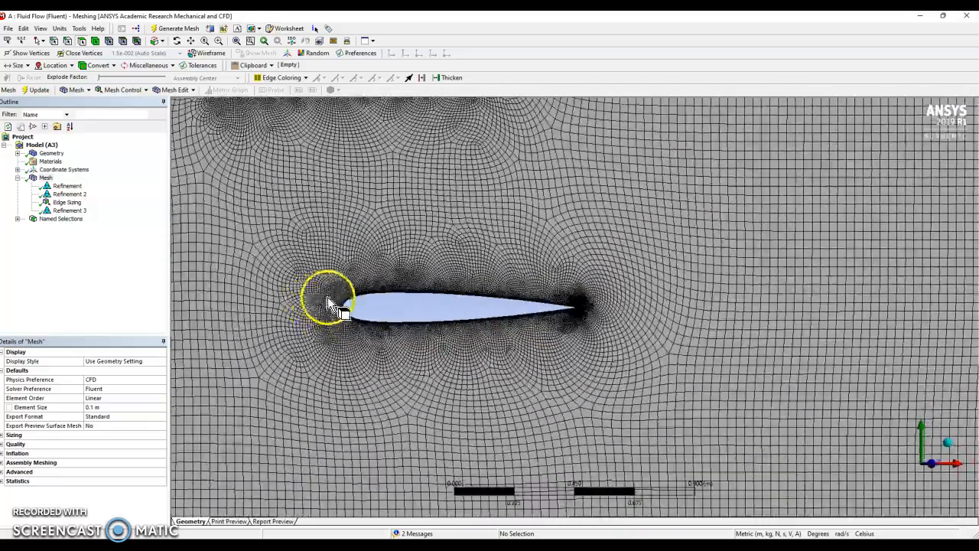
pyautogui.keyDown('ctrl'); pyautogui.moveTo(357, 302); pyautogui.dragTo(520, 362, button='middle'); pyautogui.keyUp('ctrl')
pyautogui.scroll(-2, 527, 299)
pyautogui.scroll(2, 528, 298)
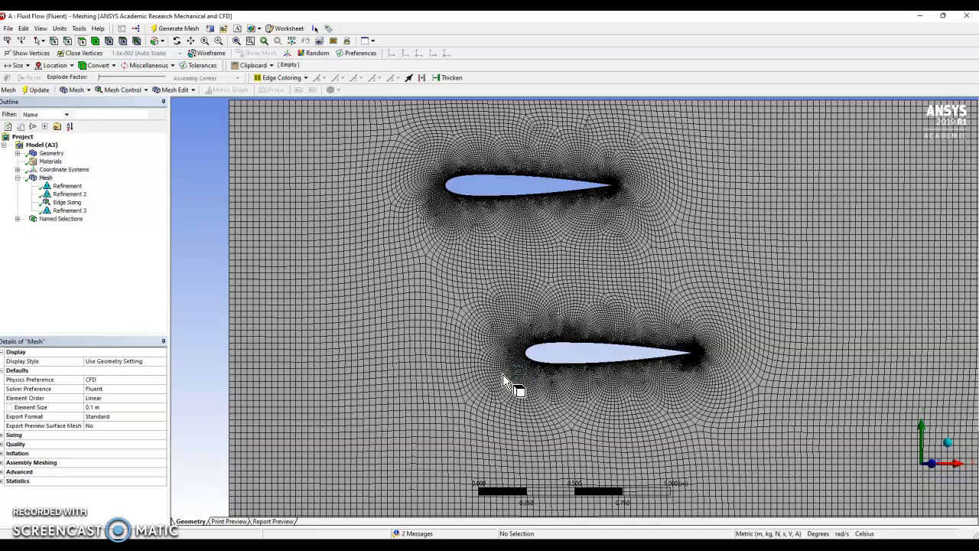
# - List the model's named selections and check which boundary edges the inlet and outlet selections cover
pyautogui.click(17, 218)
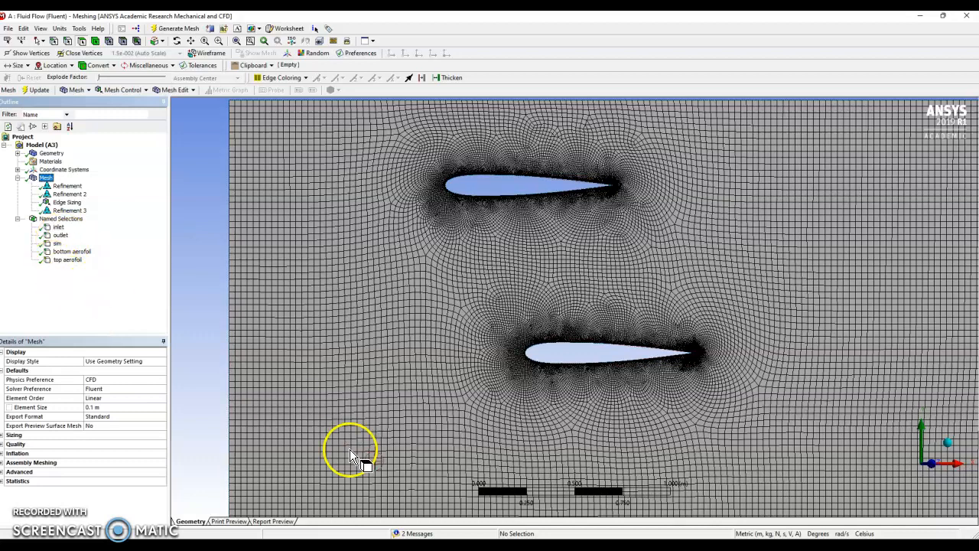
pyautogui.scroll(-4, 256, 430)
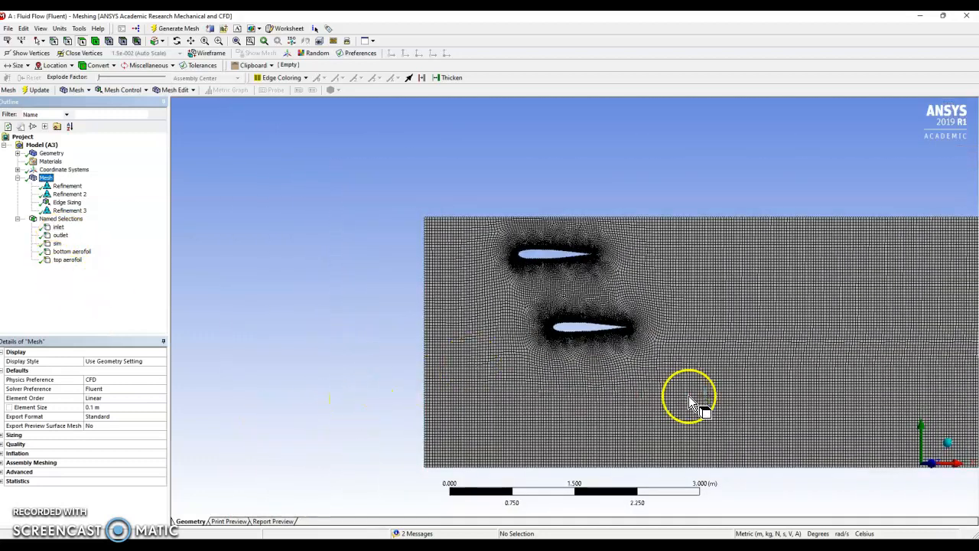
pyautogui.scroll(1, 535, 354)
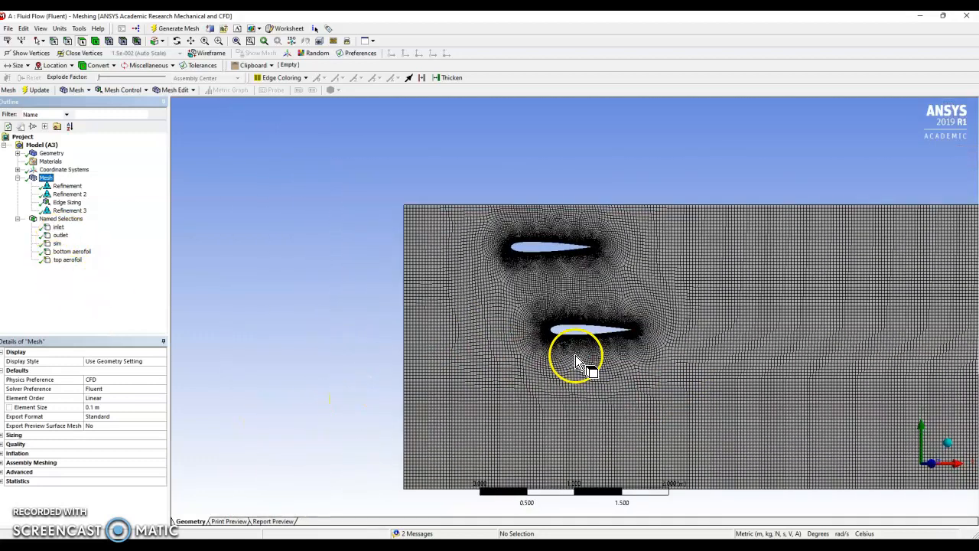
pyautogui.click(57, 228)
pyautogui.click(56, 243)
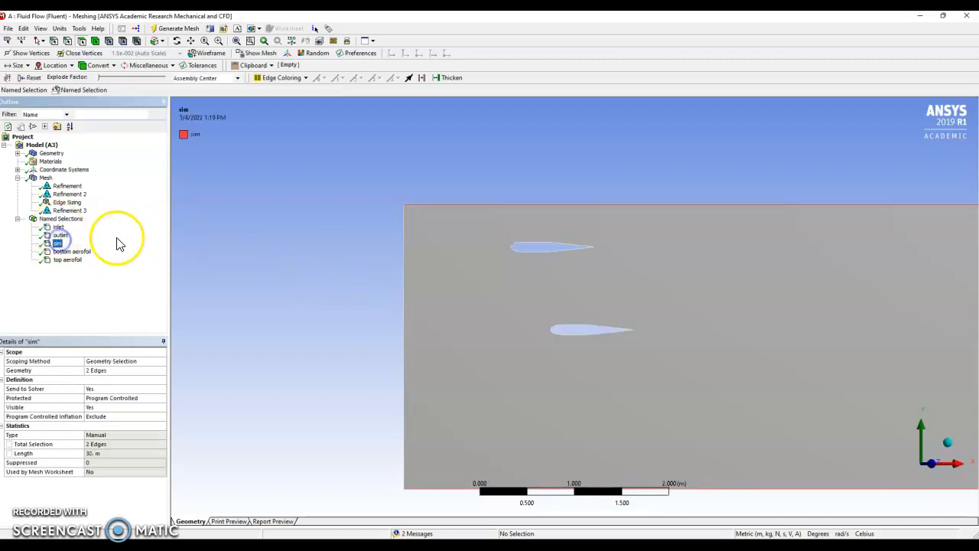
pyautogui.click(55, 238)
pyautogui.scroll(-5, 400, 256)
pyautogui.keyDown('ctrl'); pyautogui.moveTo(814, 327); pyautogui.dragTo(544, 314, button='middle'); pyautogui.keyUp('ctrl')
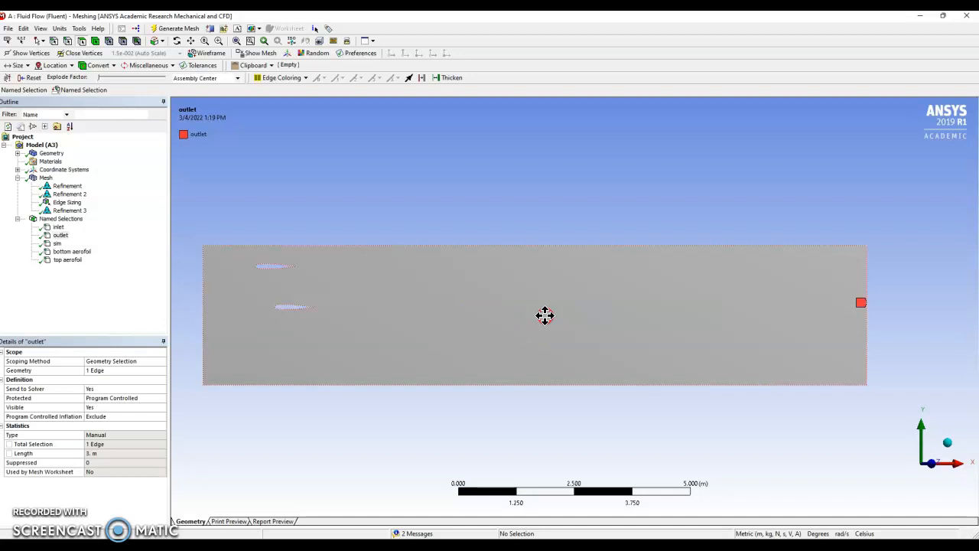
# - Check which edges the sim, bottom aerofoil and top aerofoil named selections cover
pyautogui.click(57, 243)
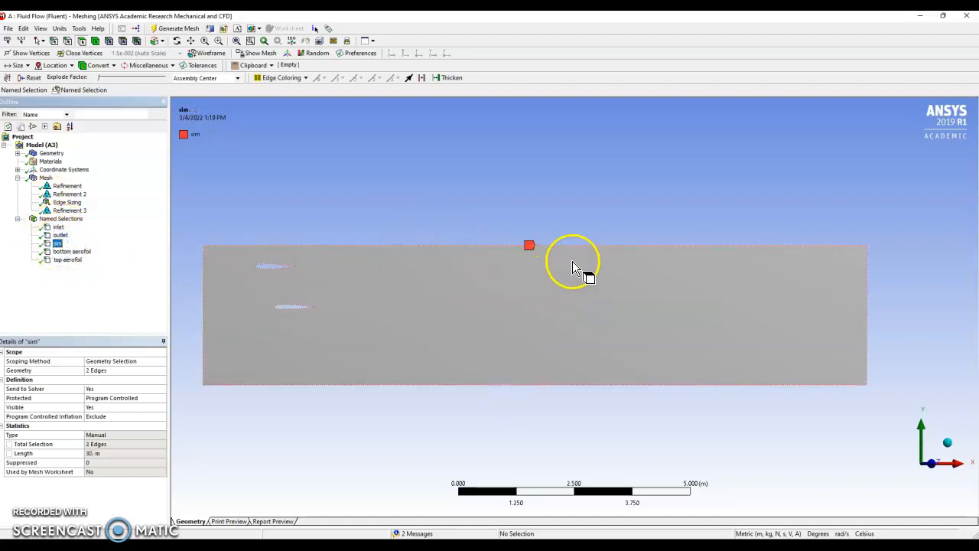
pyautogui.click(71, 251)
pyautogui.click(65, 259)
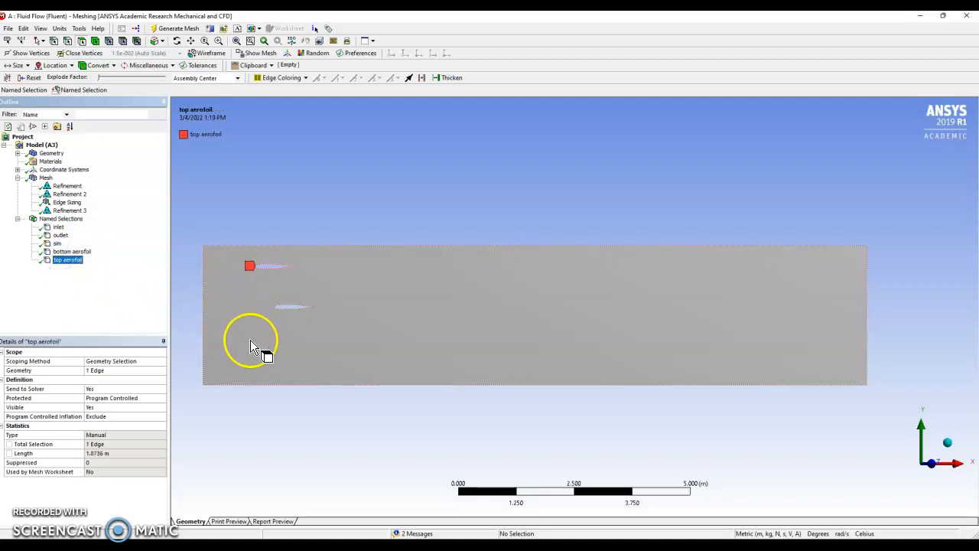
pyautogui.keyDown('ctrl'); pyautogui.moveTo(250, 340); pyautogui.dragTo(496, 334, button='middle'); pyautogui.keyUp('ctrl')
pyautogui.scroll(3, 459, 315)
pyautogui.keyDown('ctrl'); pyautogui.moveTo(369, 358); pyautogui.dragTo(481, 392, button='middle'); pyautogui.keyUp('ctrl')
pyautogui.click(332, 377)
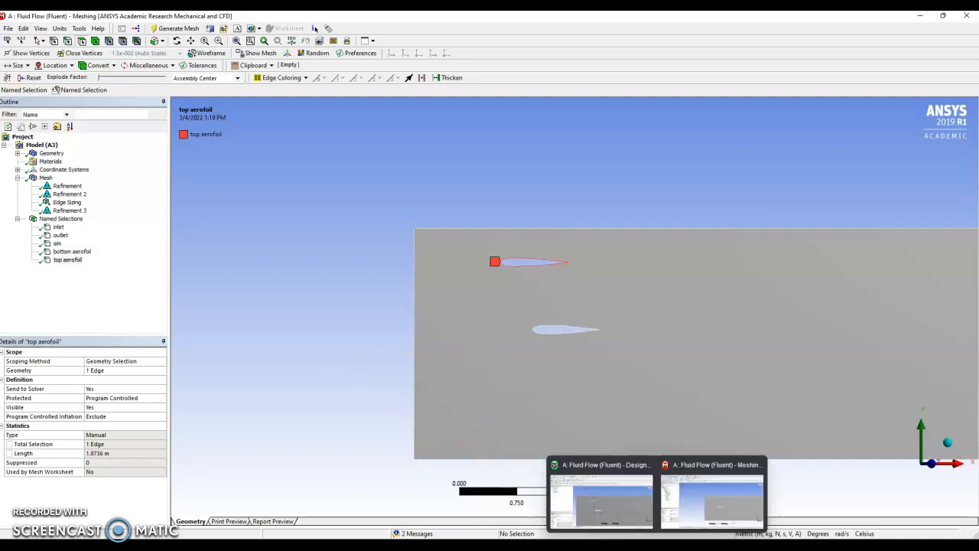
# - Switch to Fluent, show the lift-rplot graph, and move the Workbench project window out of the way
pyautogui.click(679, 545)
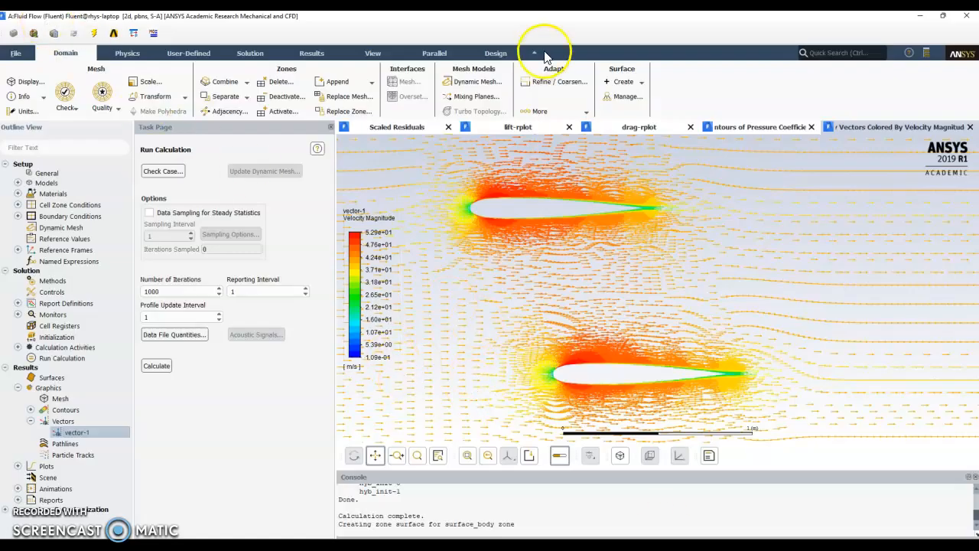
pyautogui.click(539, 127)
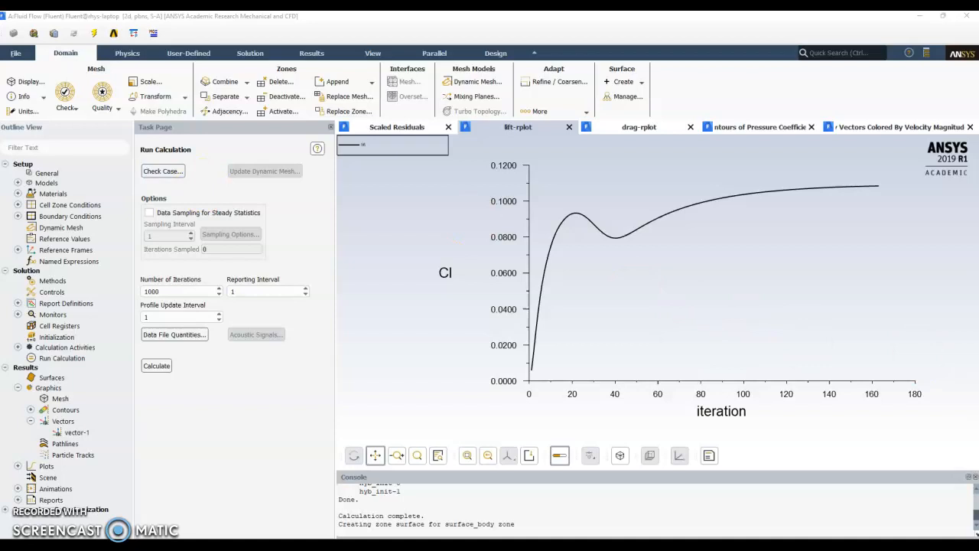
pyautogui.moveTo(574, 87); pyautogui.dragTo(659, 122)
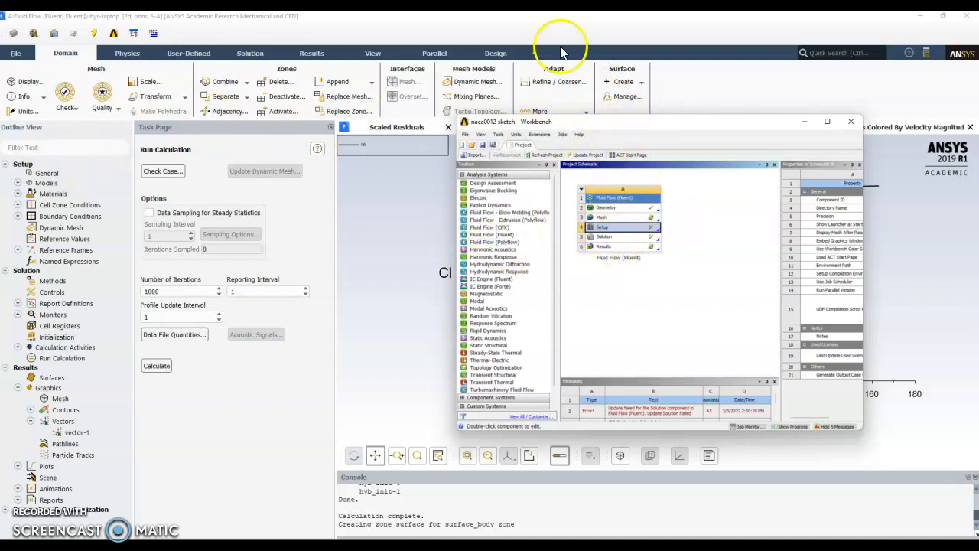
pyautogui.moveTo(616, 121); pyautogui.dragTo(978, 145)
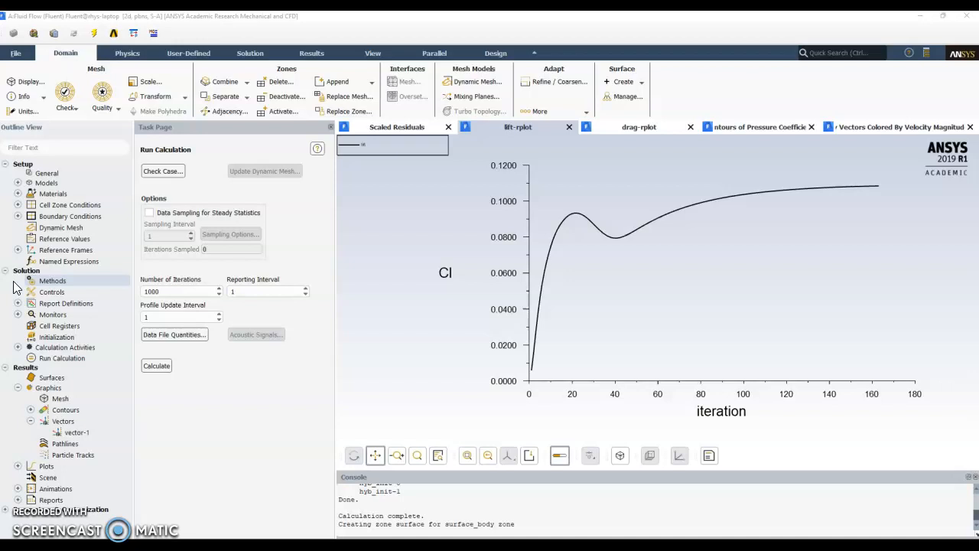
# - Open the Reference Values of the Fluent setup and review the length, temperature, velocity and reference zone entries
pyautogui.click(29, 354)
pyautogui.click(74, 241)
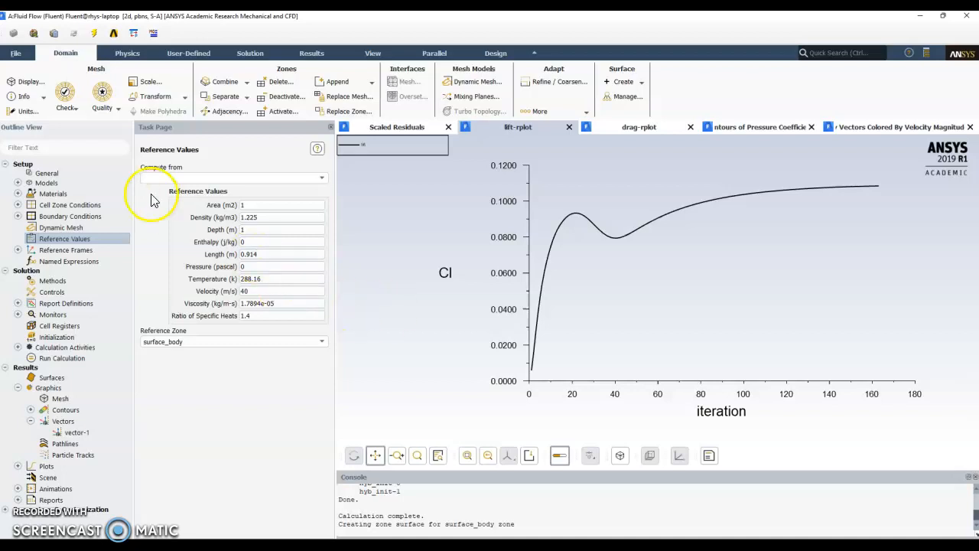
pyautogui.click(246, 254)
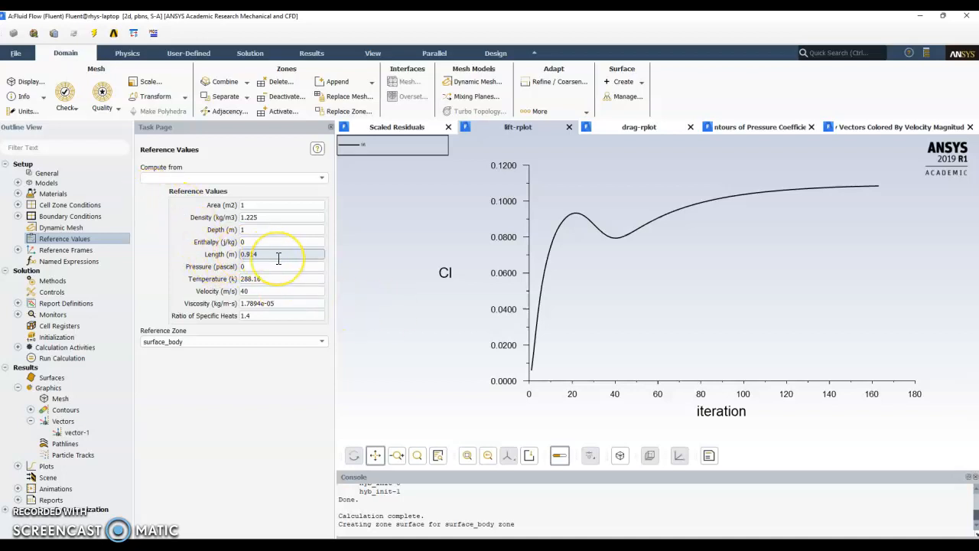
pyautogui.click(283, 291)
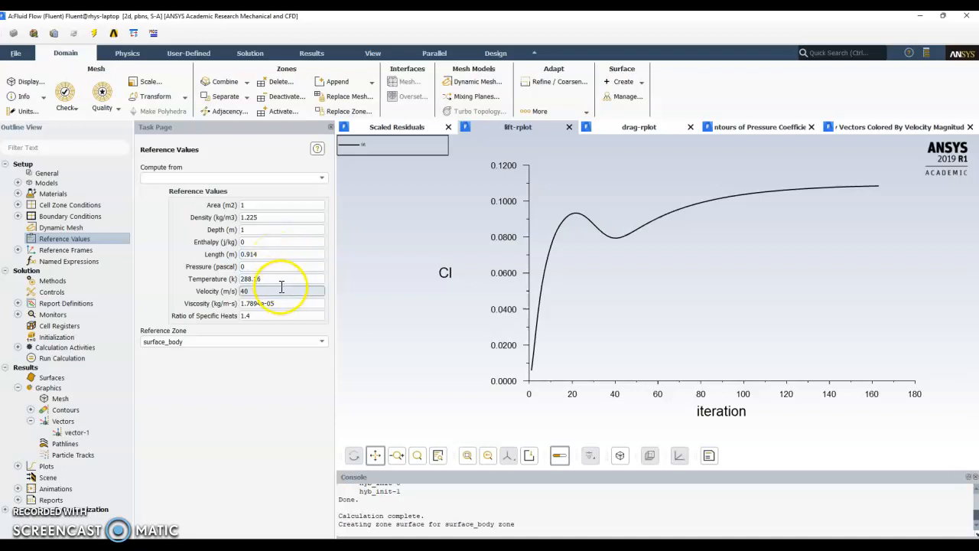
pyautogui.click(282, 280)
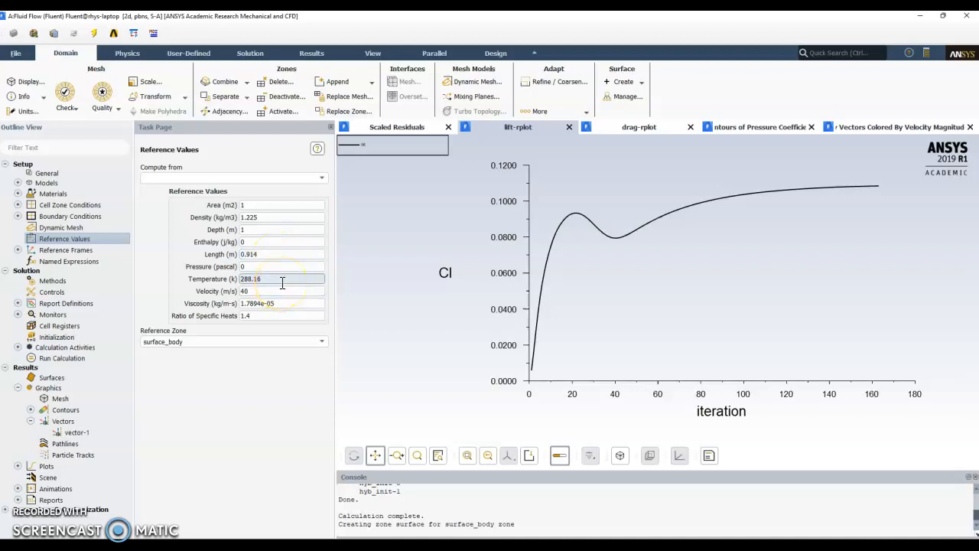
pyautogui.click(281, 289)
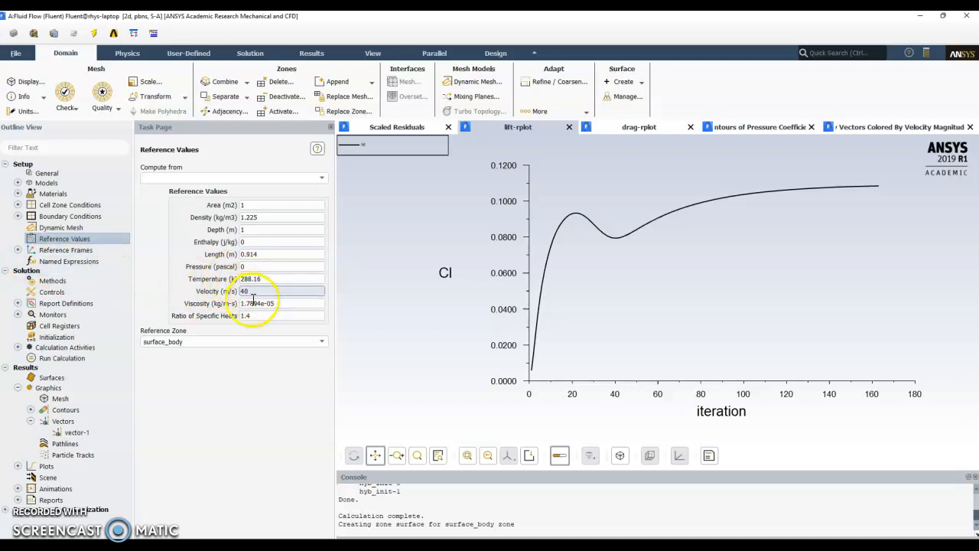
pyautogui.click(247, 339)
pyautogui.click(153, 274)
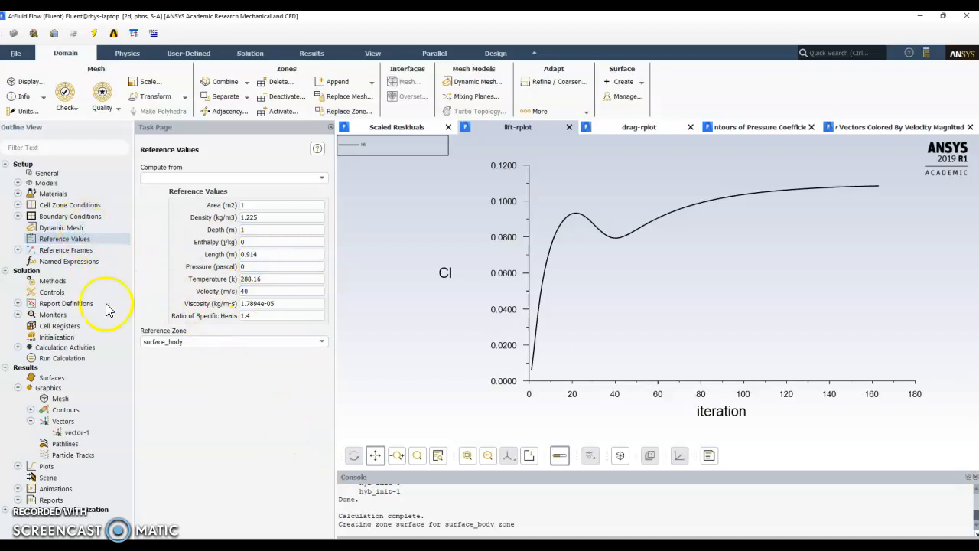
# - Open the report definitions and review the properties of the existing lift report
pyautogui.doubleClick(61, 304)
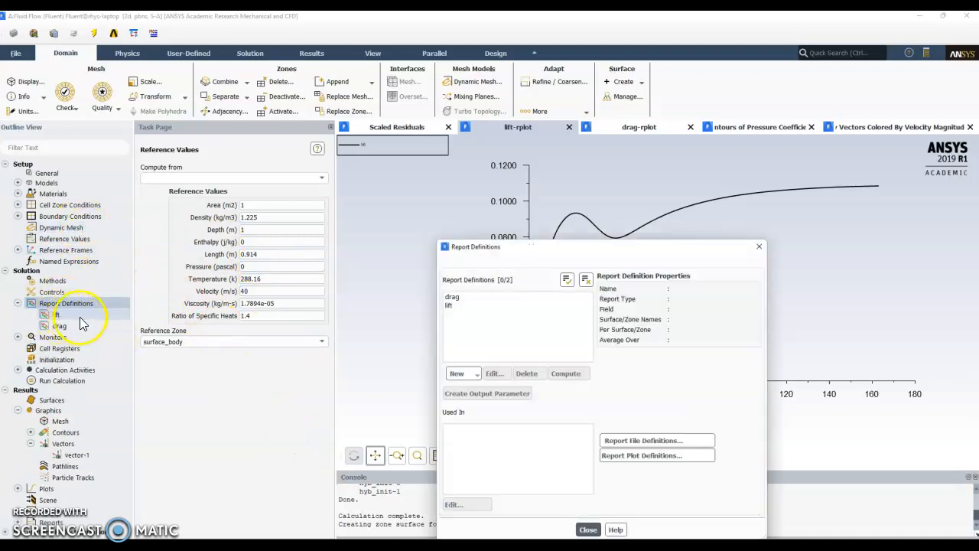
pyautogui.click(459, 305)
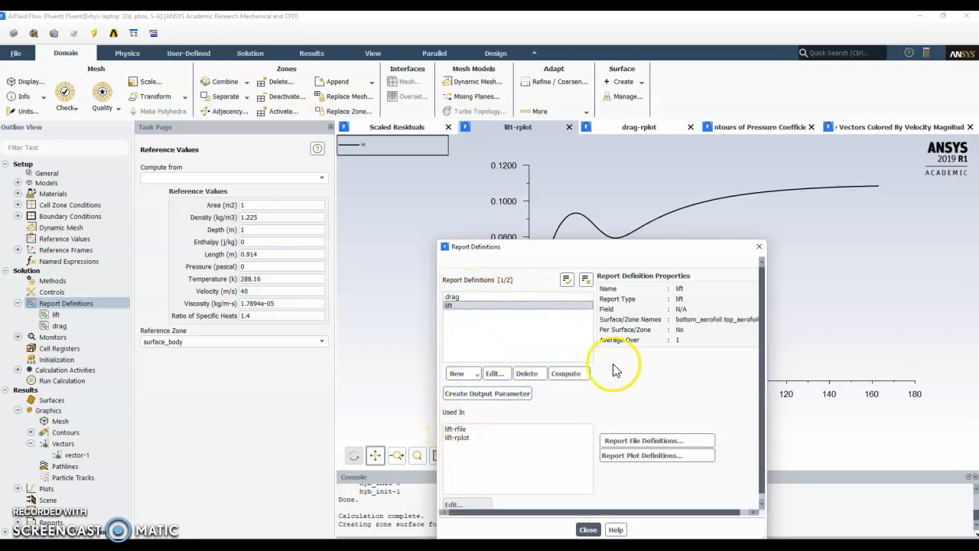
# - Set up a new drag coefficient force report named drag- on the bottom_aerofoil and top_aerofoil wall zones
pyautogui.click(457, 374)
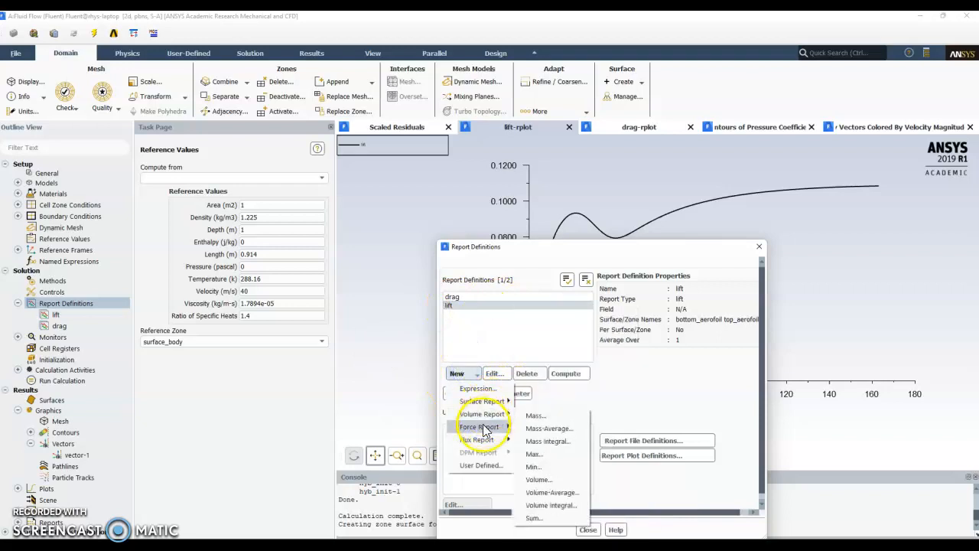
pyautogui.moveTo(483, 428)
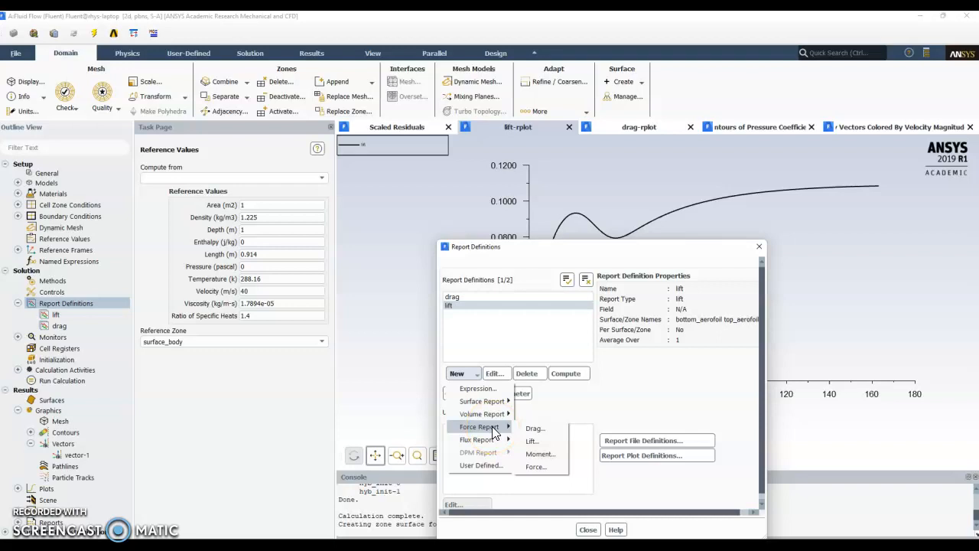
pyautogui.click(534, 437)
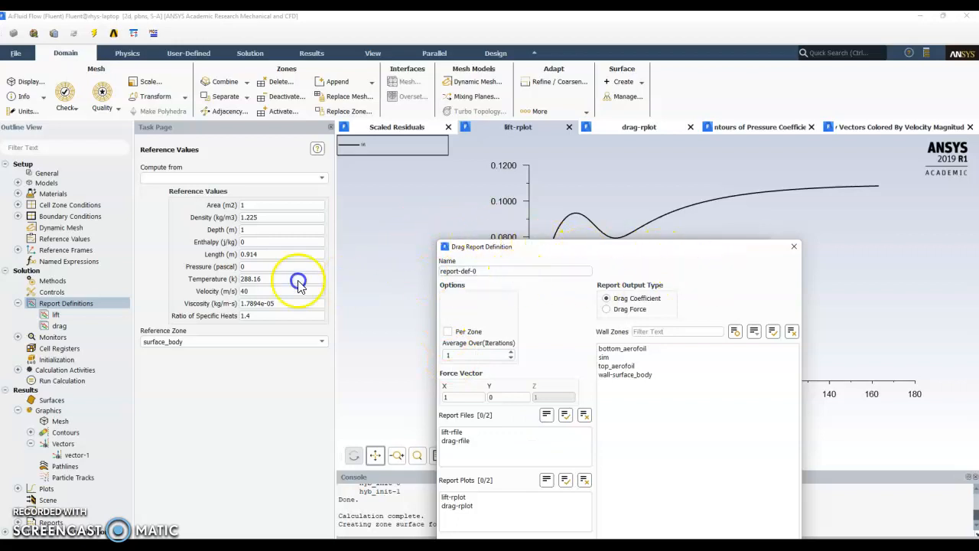
pyautogui.moveTo(479, 274); pyautogui.dragTo(397, 278)
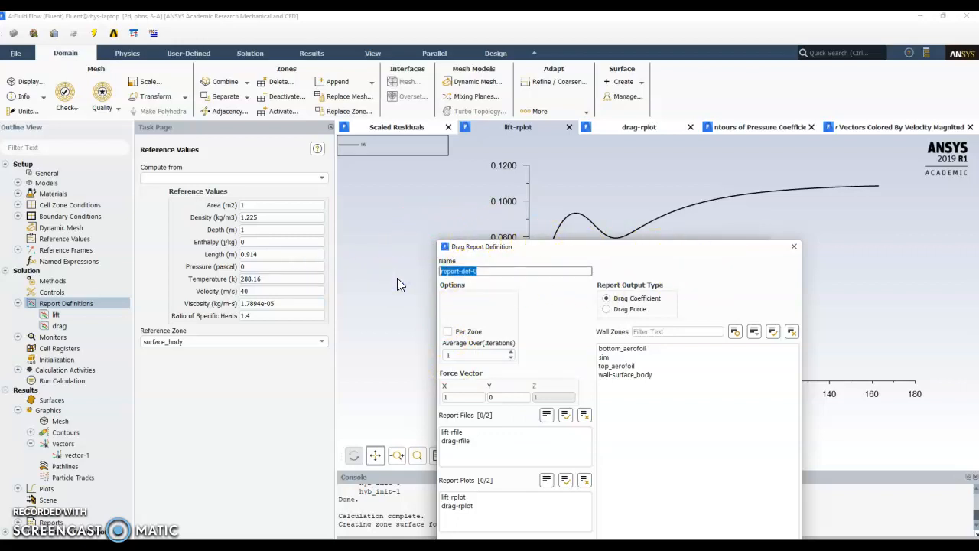
pyautogui.write('drag-')
pyautogui.click(546, 308)
pyautogui.click(614, 349)
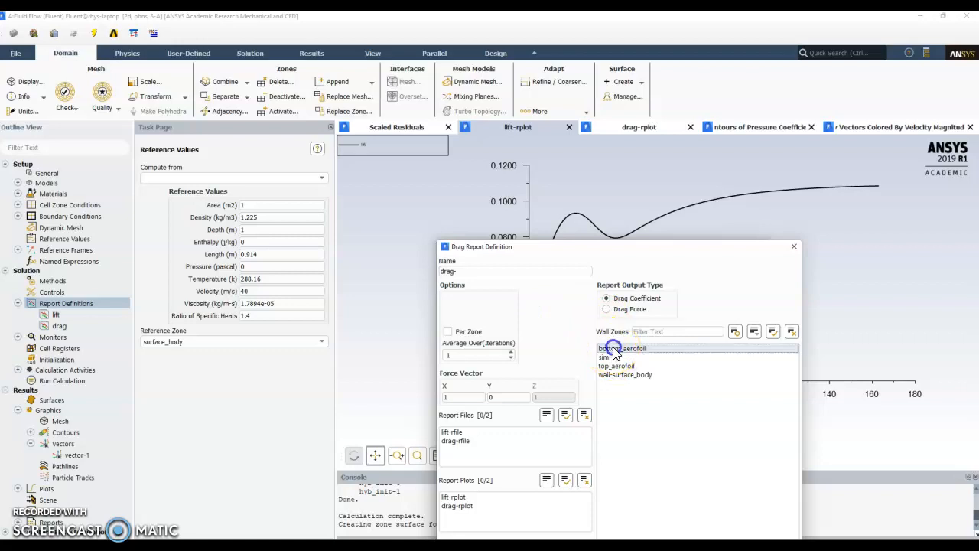
pyautogui.click(620, 366)
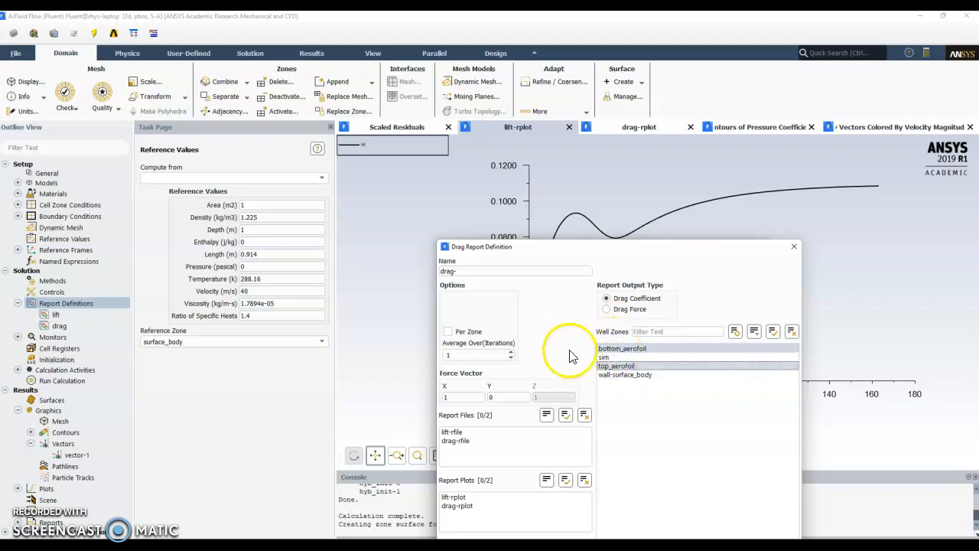
# - Enable the report file, report plot and console printing for the new drag report, and close the report definitions without keeping it
pyautogui.moveTo(624, 242); pyautogui.dragTo(659, 93)
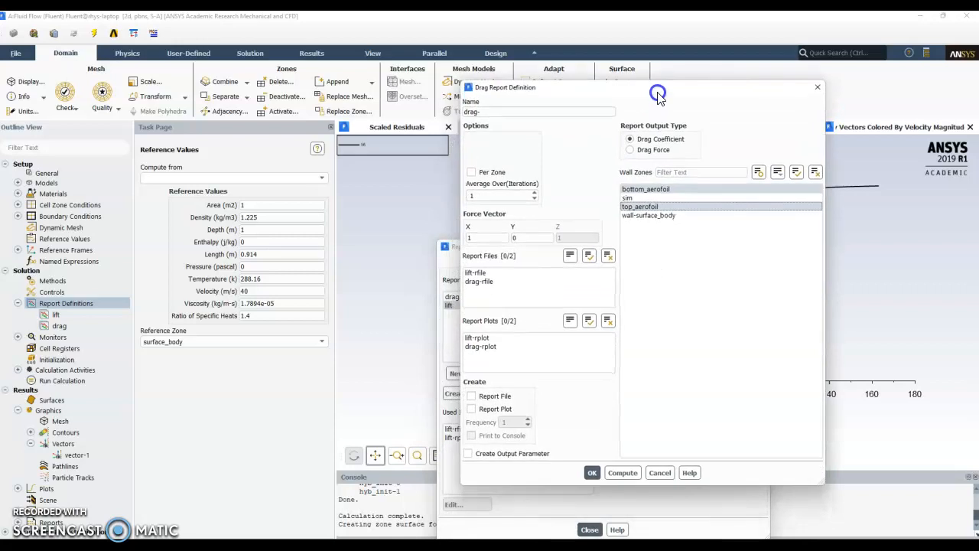
pyautogui.click(493, 394)
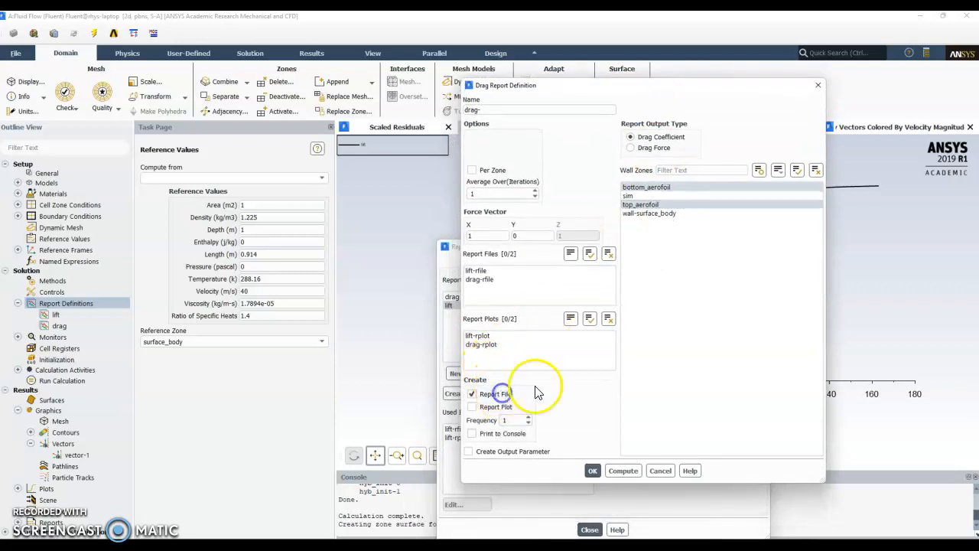
pyautogui.click(496, 407)
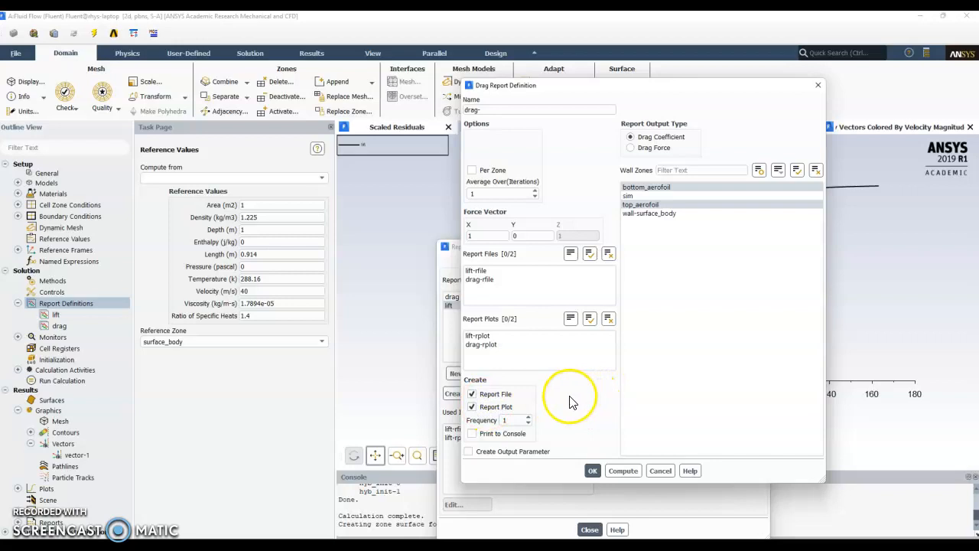
pyautogui.click(481, 434)
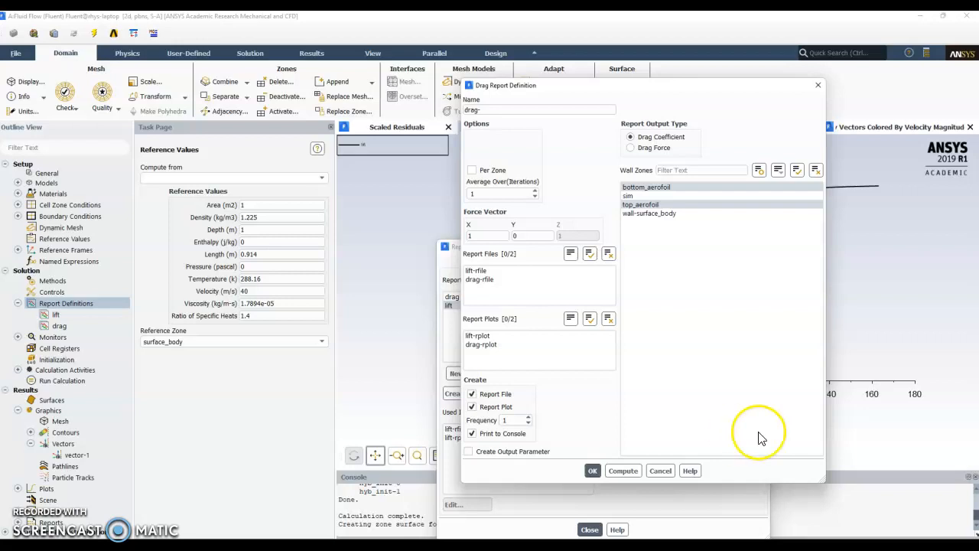
pyautogui.click(592, 471)
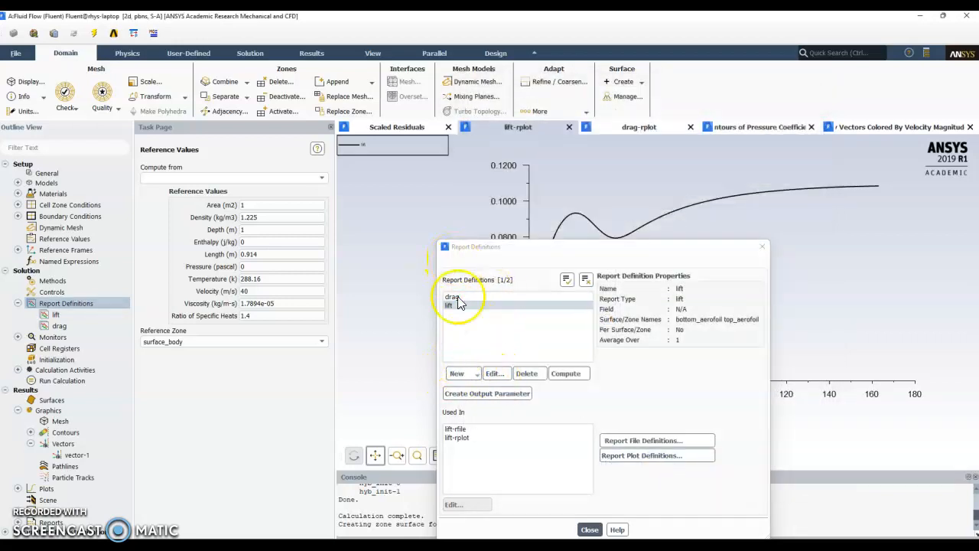
pyautogui.click(762, 246)
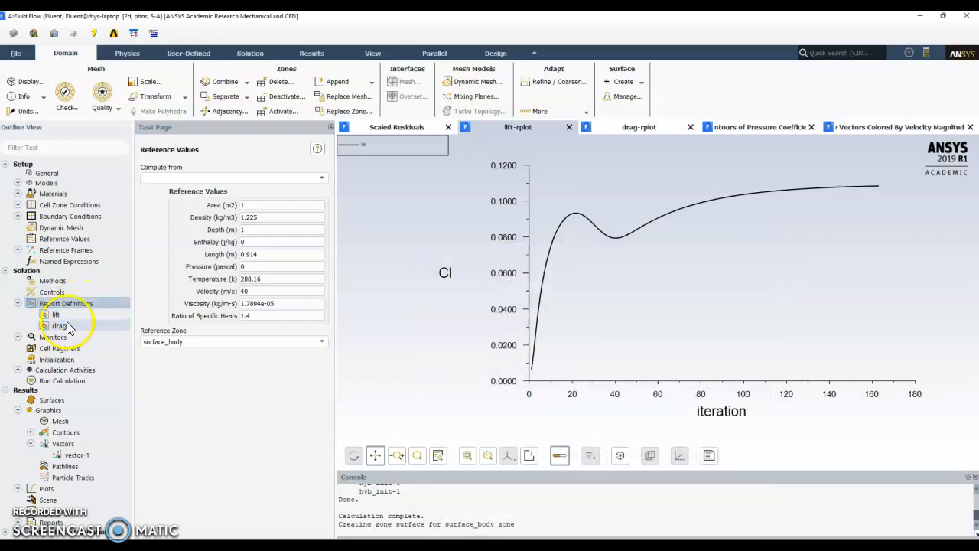
# - Open the viscous model settings, review the Spalart-Allmaras (1 eqn) selection, and accept the settings
pyautogui.click(17, 183)
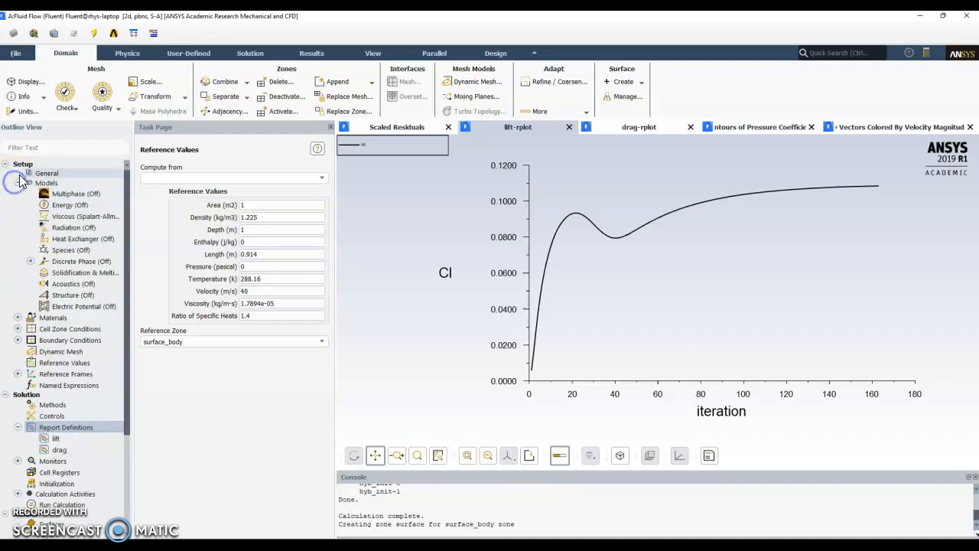
pyautogui.doubleClick(58, 217)
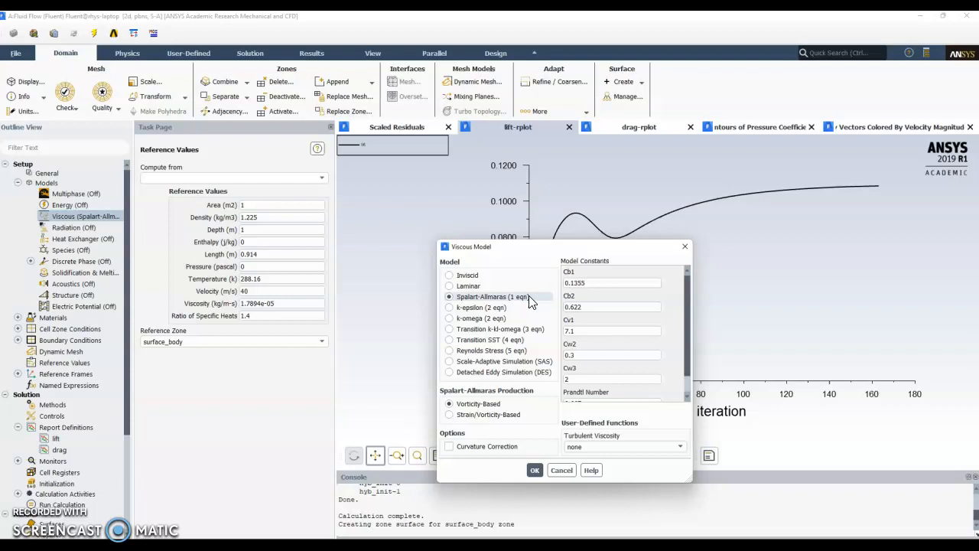
pyautogui.click(534, 469)
# - Initialize the solution with Hybrid Initialization, discarding the existing data, and perform a mesh check
pyautogui.click(51, 354)
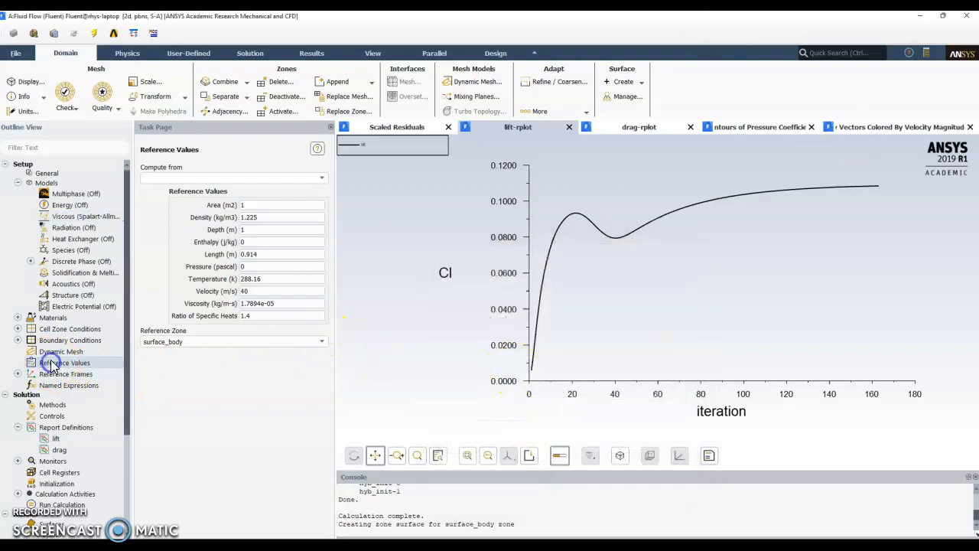
pyautogui.scroll(-4, 130, 406)
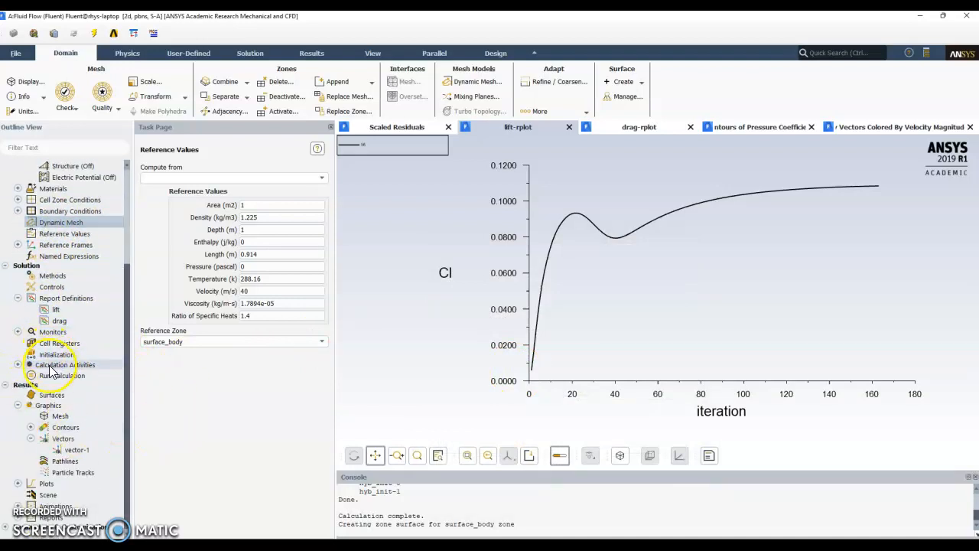
pyautogui.click(54, 355)
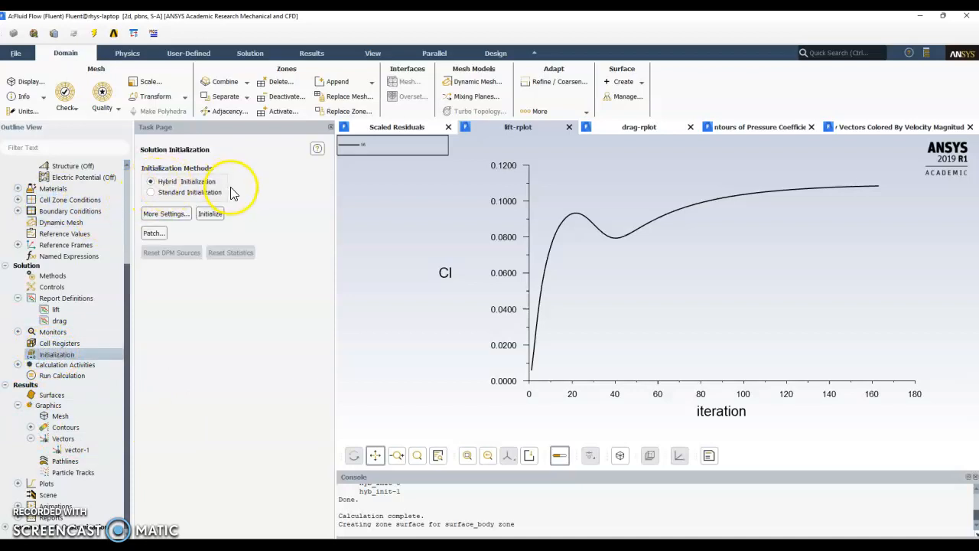
pyautogui.click(213, 214)
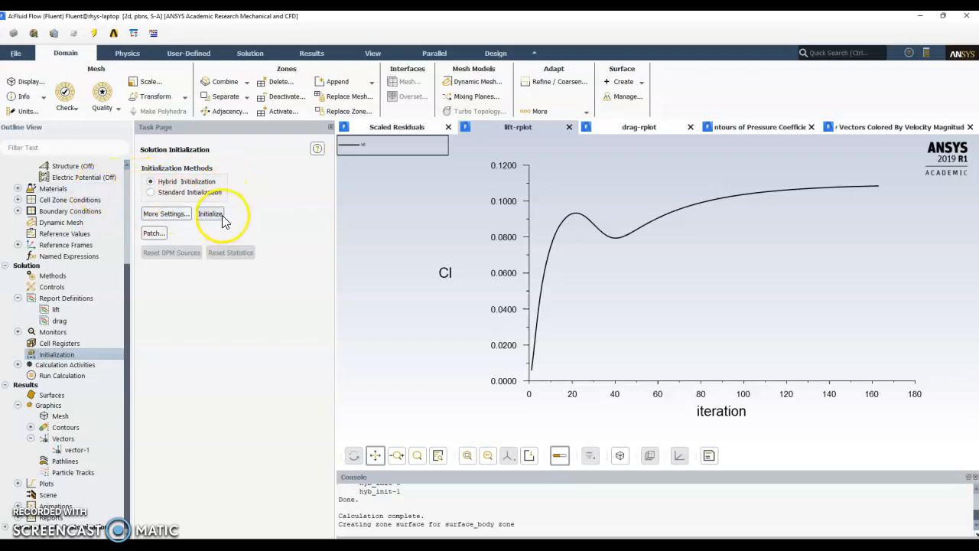
pyautogui.click(629, 315)
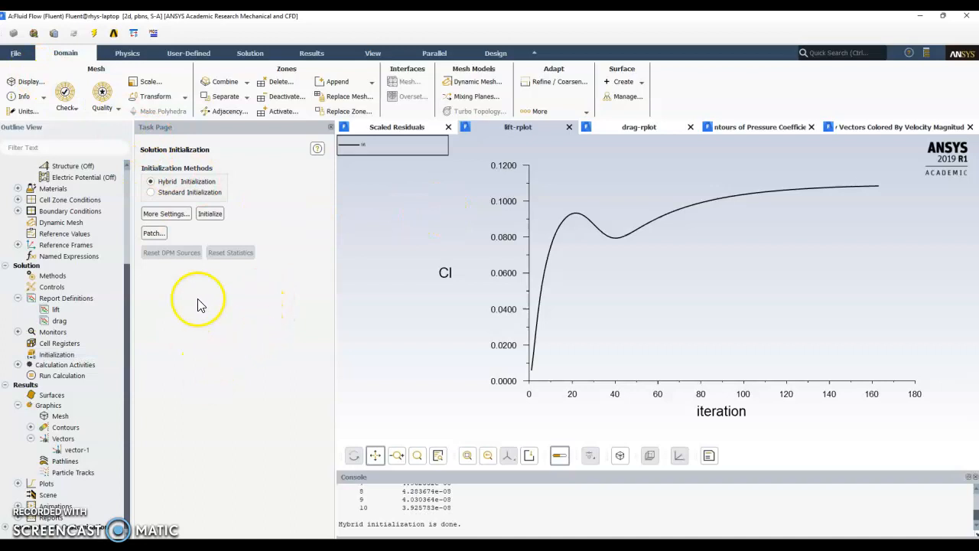
pyautogui.click(69, 103)
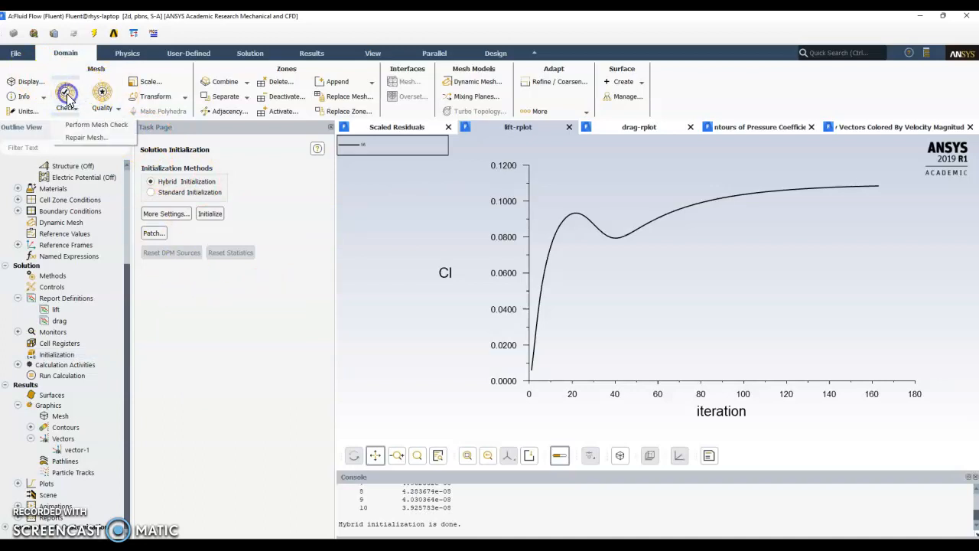
pyautogui.click(82, 125)
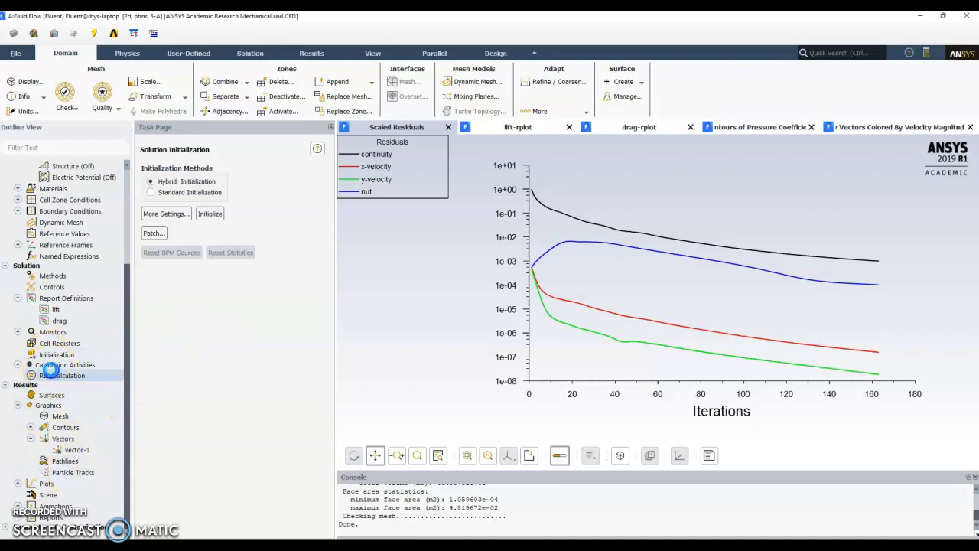
# - Look over the existing lift-rplot and drag-rplot graphs and start the calculation with 1000 iterations
pyautogui.doubleClick(45, 381)
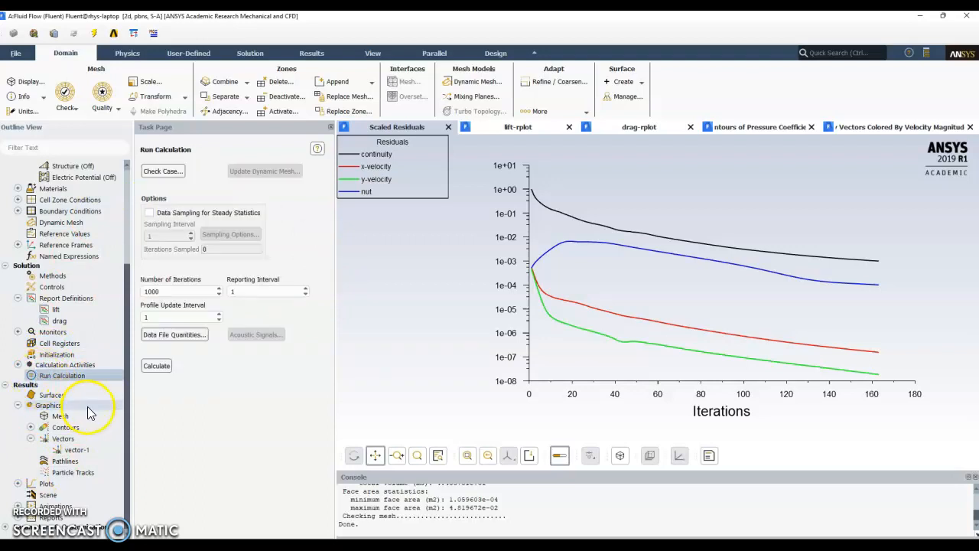
pyautogui.click(158, 292)
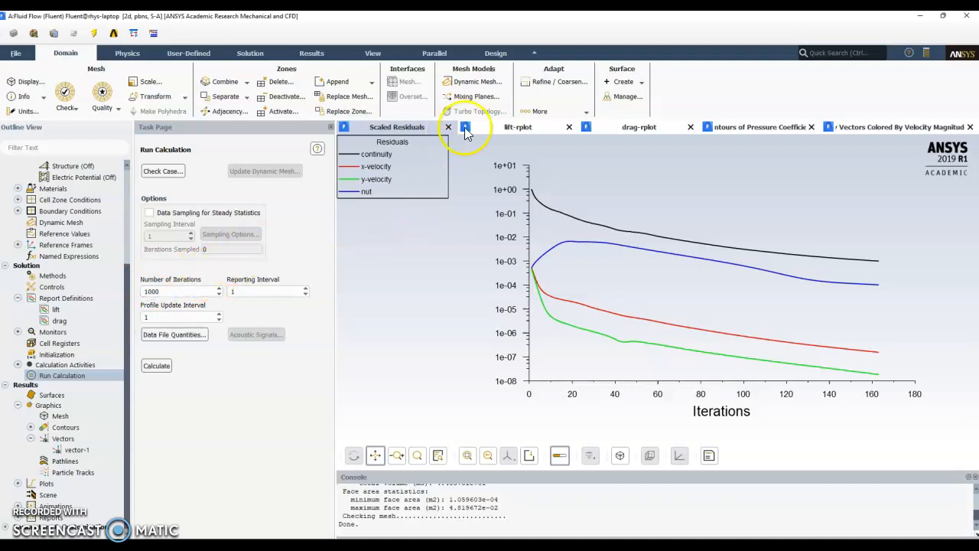
pyautogui.click(507, 127)
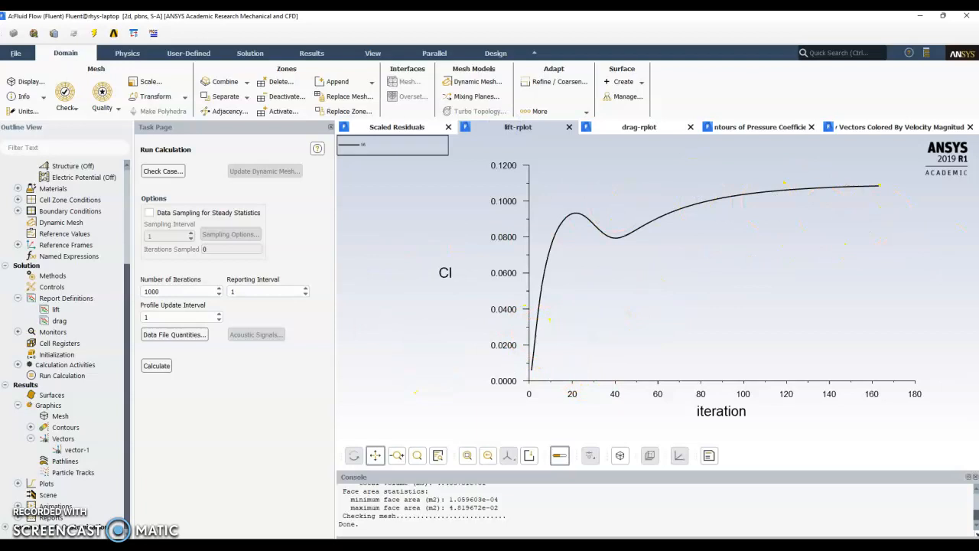
pyautogui.click(662, 127)
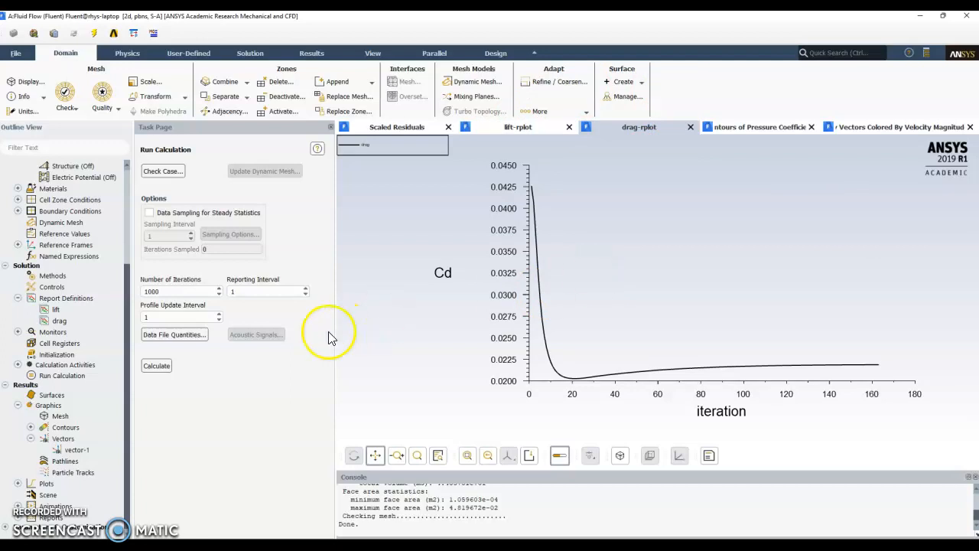
pyautogui.click(164, 363)
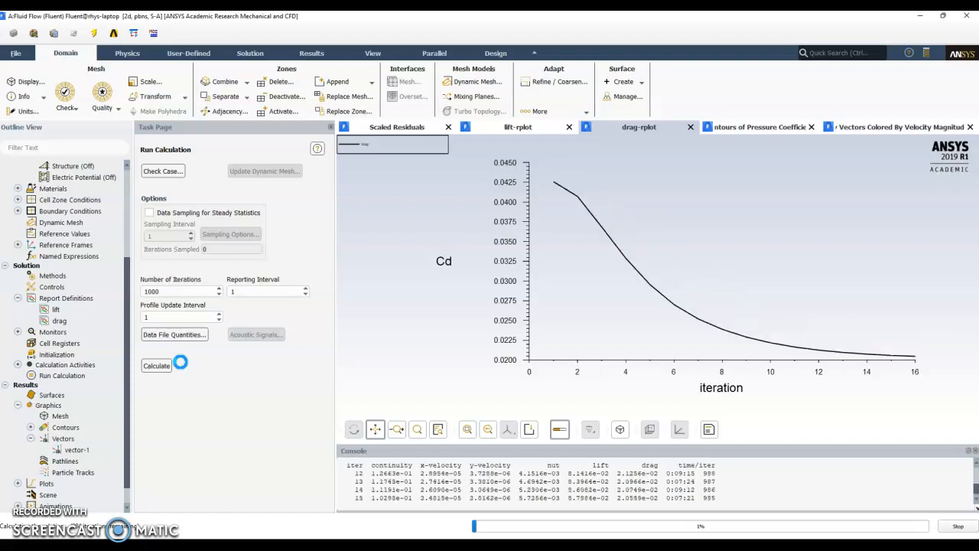
# - Monitor the running calculation by comparing the lift-rplot, drag-rplot and scaled residuals graphs
pyautogui.click(526, 128)
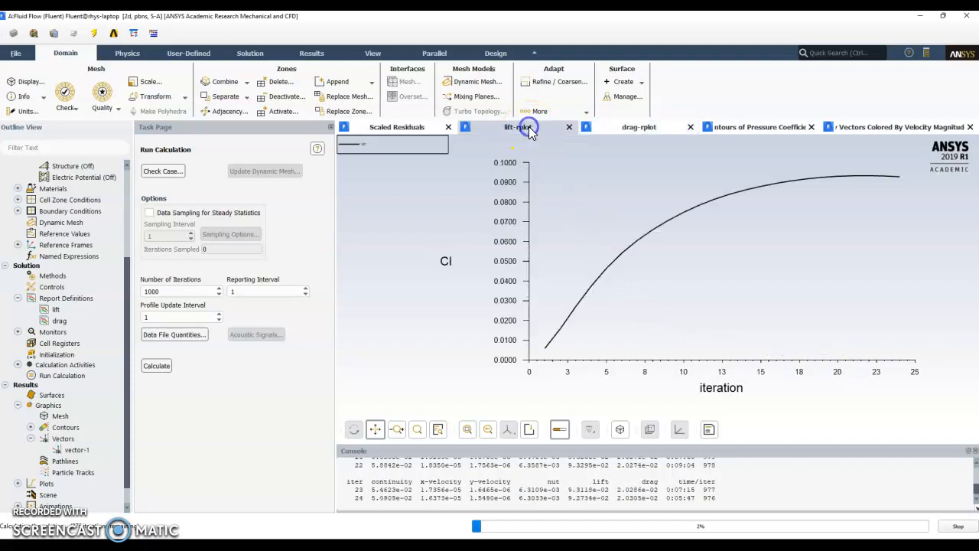
pyautogui.click(635, 133)
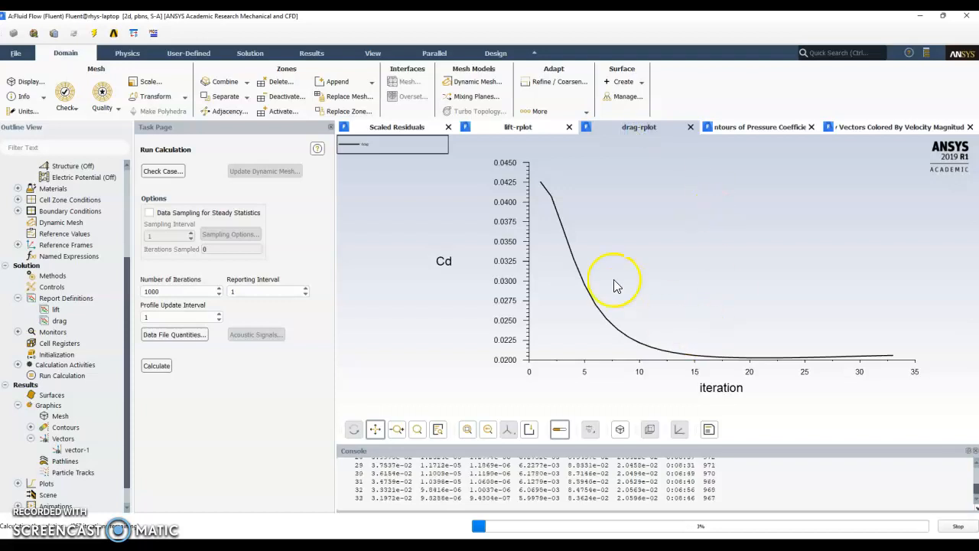
pyautogui.click(526, 129)
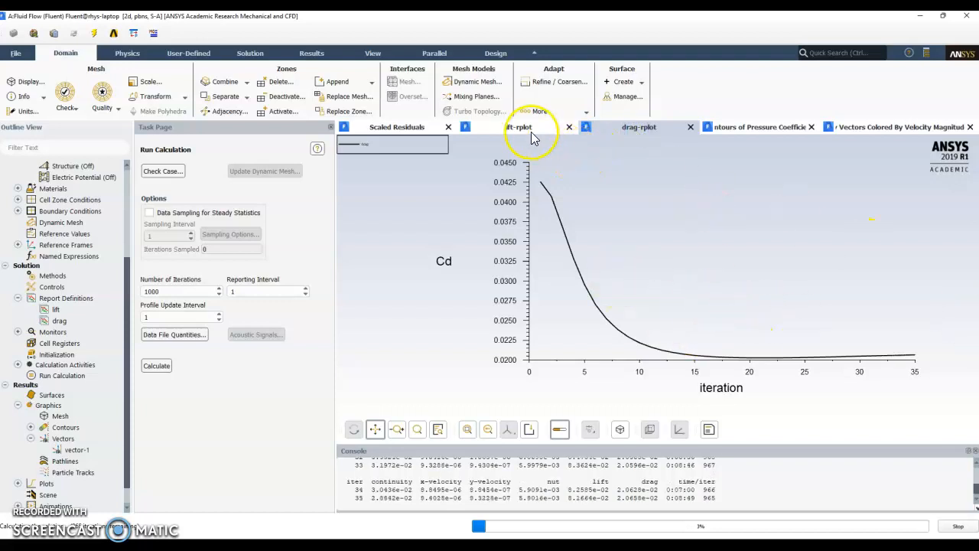
pyautogui.click(385, 128)
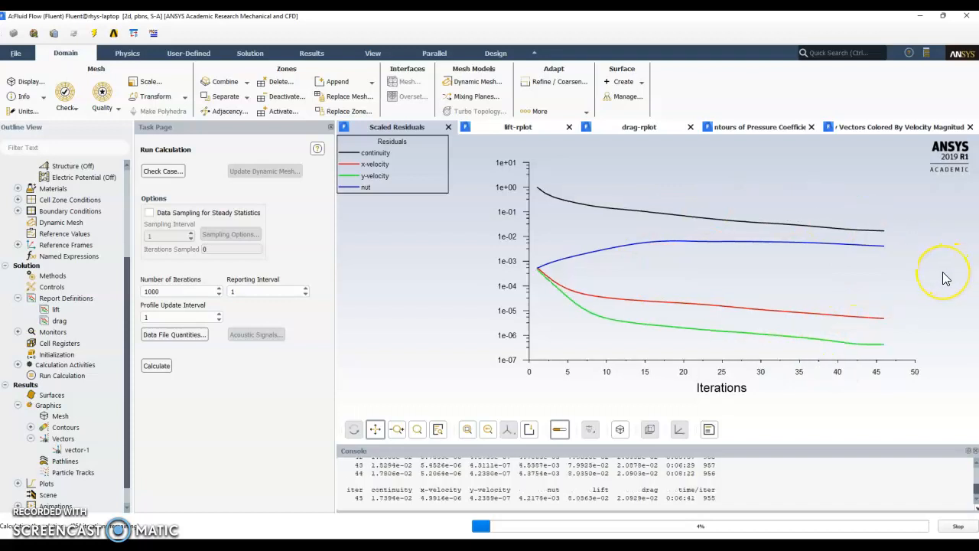
pyautogui.click(656, 130)
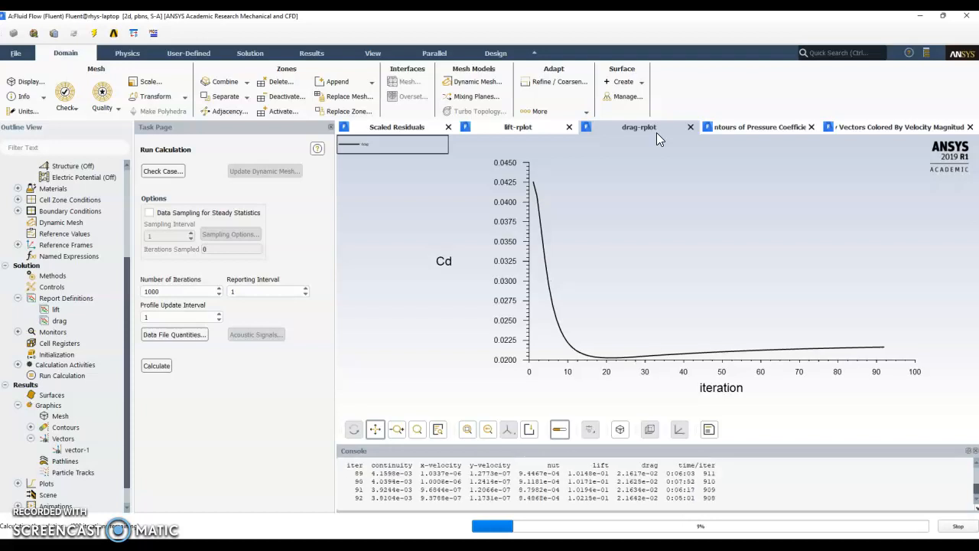
pyautogui.click(549, 130)
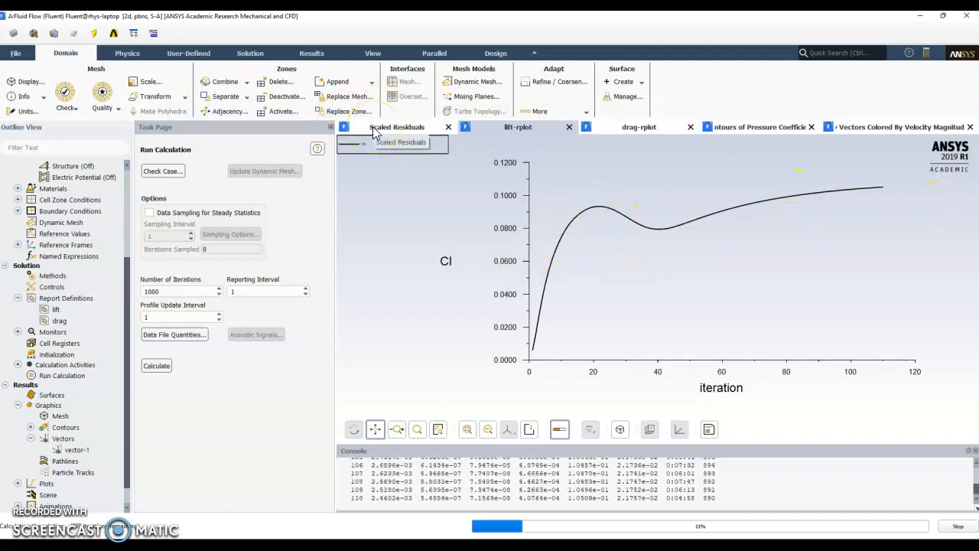
pyautogui.click(374, 132)
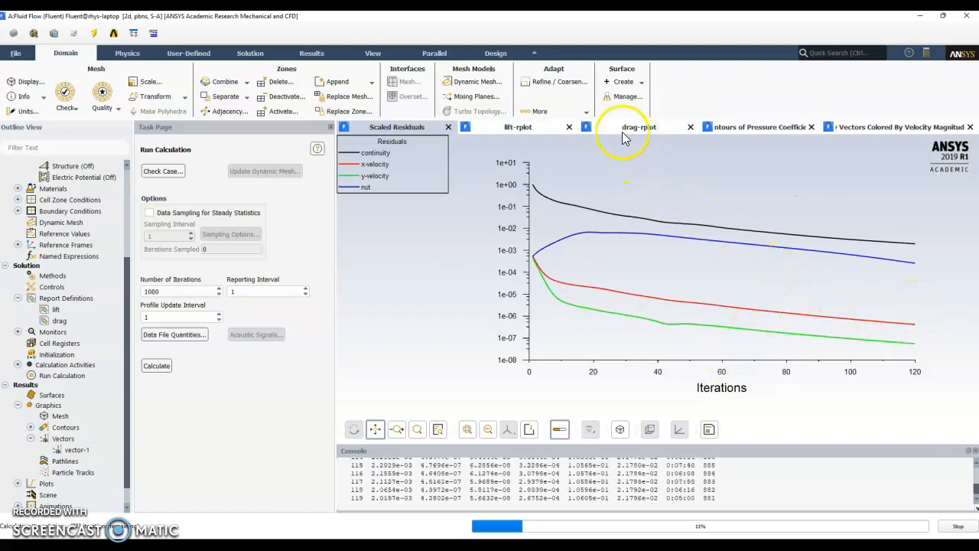
# - Follow the lift-rplot and drag-rplot graphs until the calculation ends, and acknowledge its completion
pyautogui.click(544, 133)
pyautogui.click(624, 137)
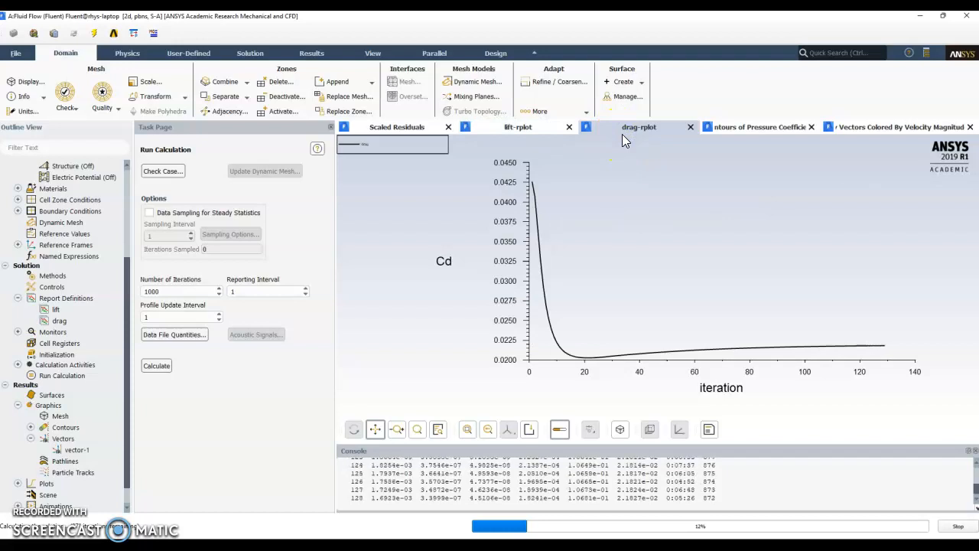
pyautogui.click(744, 129)
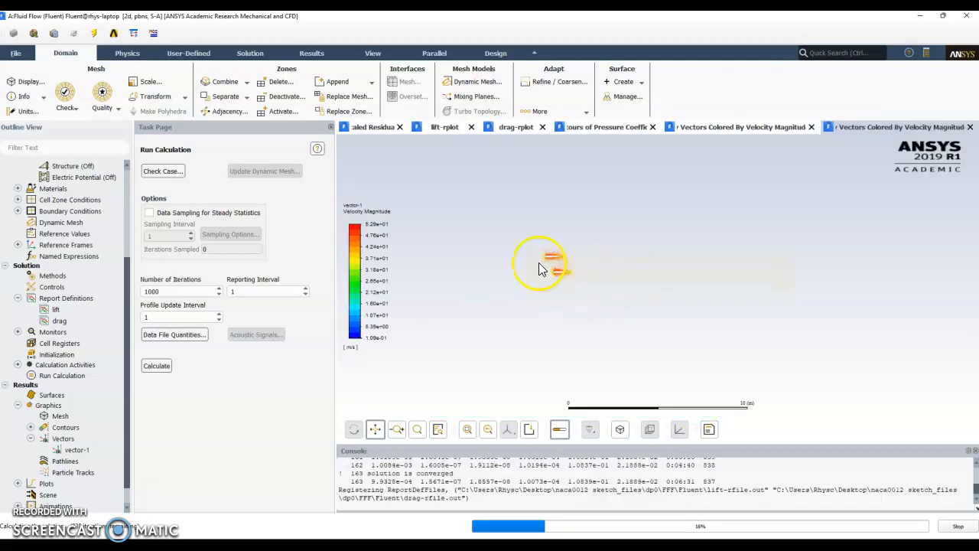
pyautogui.click(525, 302)
# - Examine the pressure coefficient contours around both airfoils, including the leading edges and the region between them
pyautogui.click(776, 121)
pyautogui.scroll(2, 546, 291)
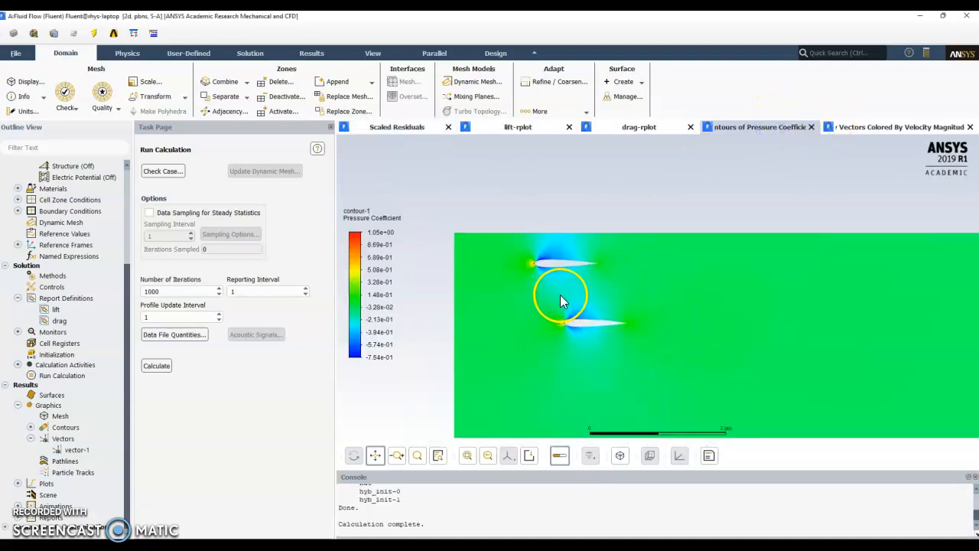
pyautogui.scroll(1, 581, 341)
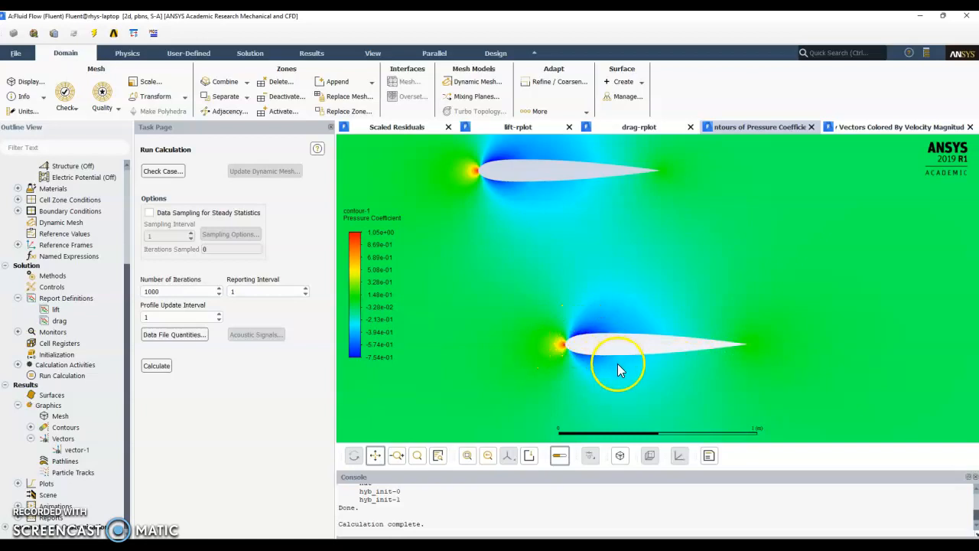
pyautogui.scroll(-3, 525, 331)
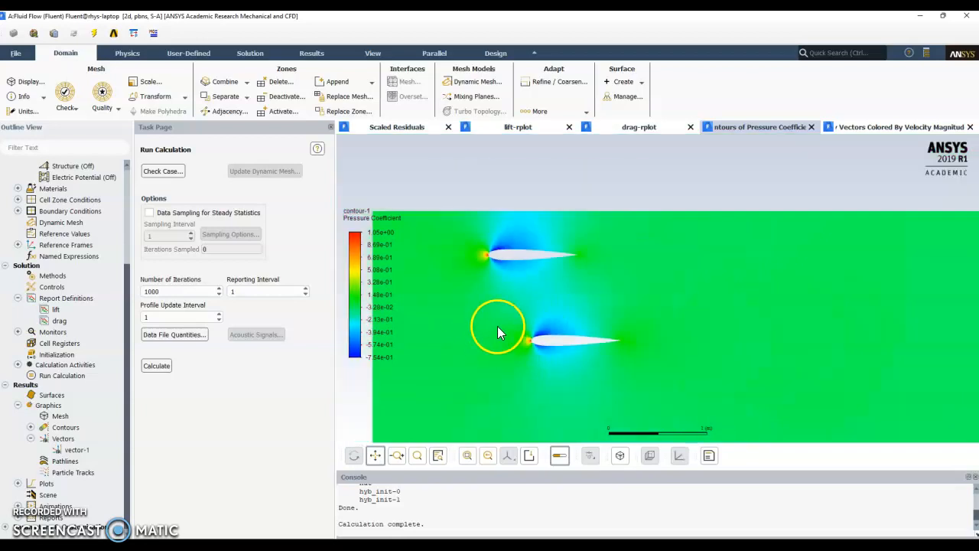
pyautogui.scroll(4, 498, 332)
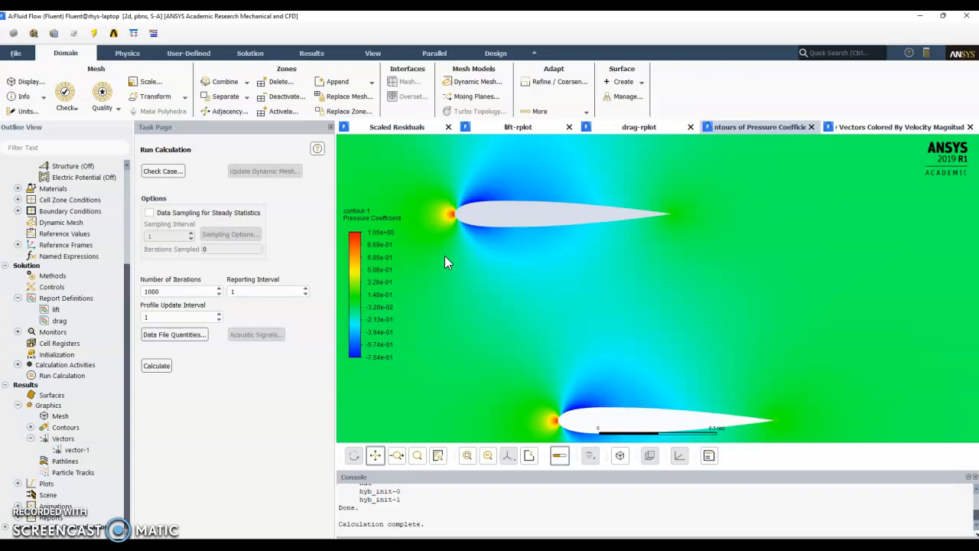
# - Compare the velocity magnitude vectors with the pressure coefficient contours and inspect the vectors closely around the upper airfoil's leading edge
pyautogui.click(836, 130)
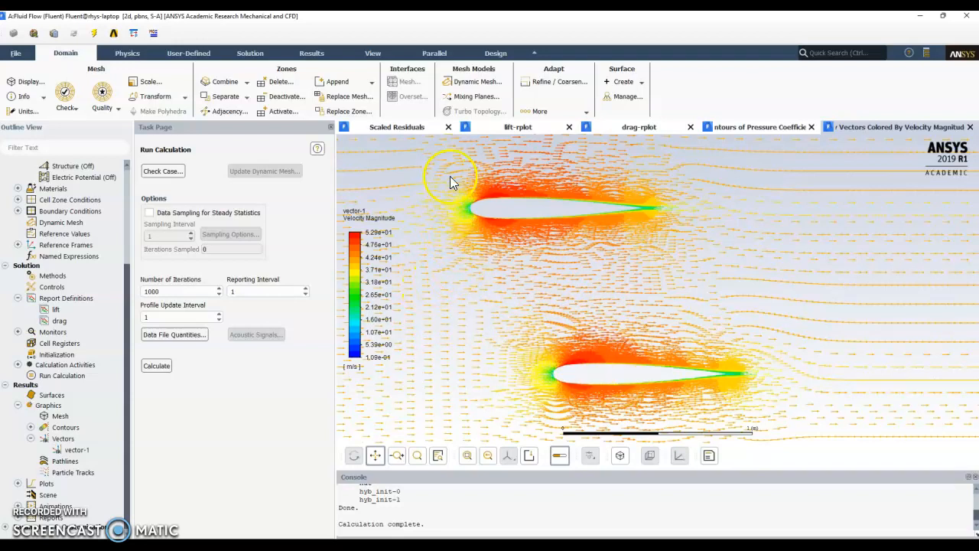
pyautogui.click(733, 127)
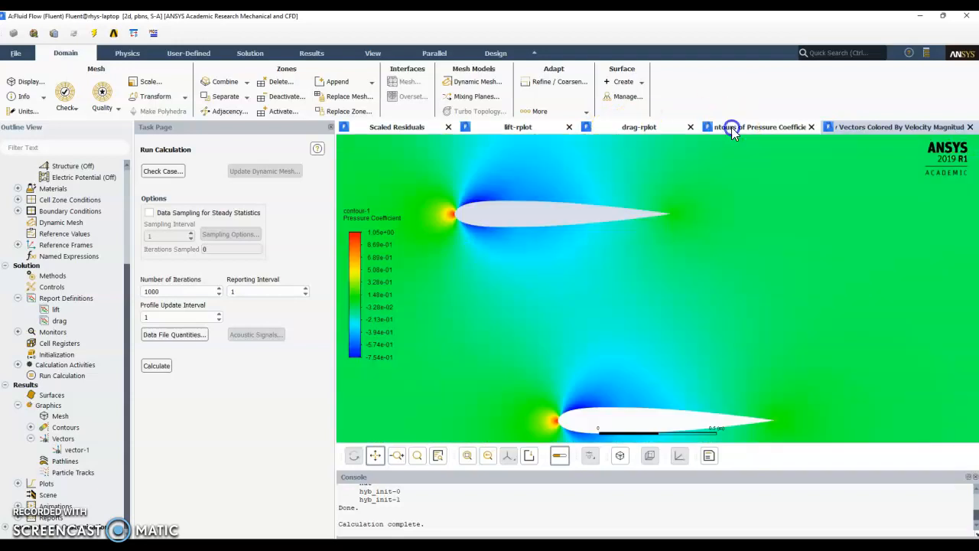
pyautogui.click(851, 128)
pyautogui.scroll(5, 498, 201)
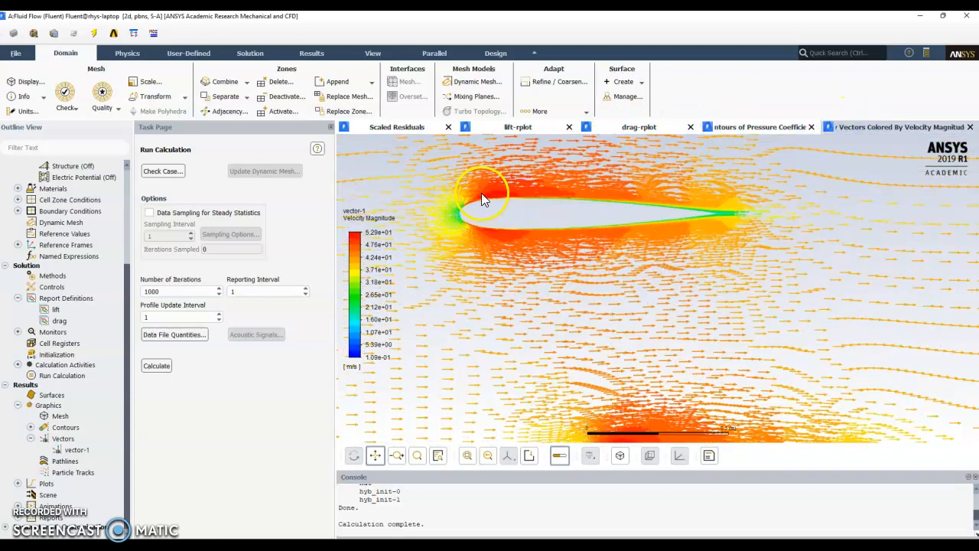
pyautogui.scroll(2, 430, 204)
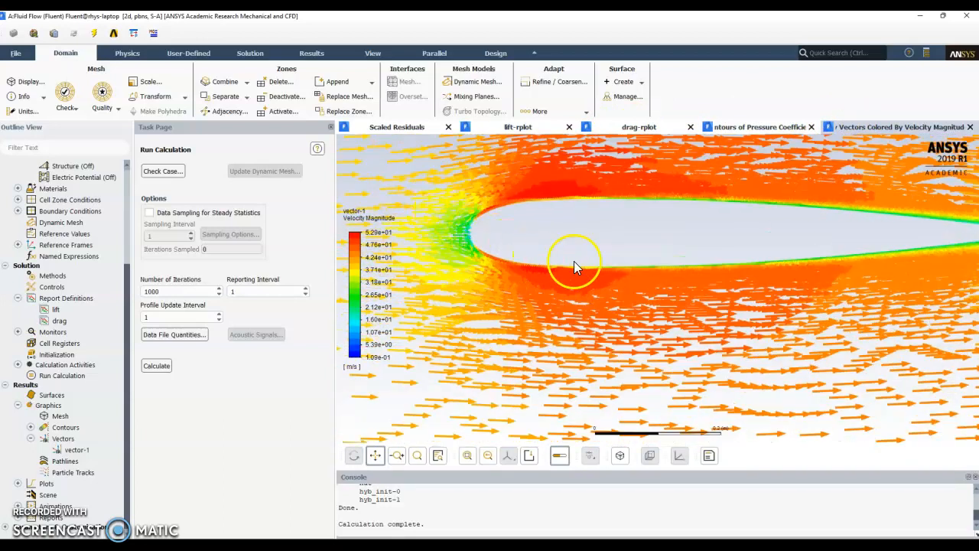